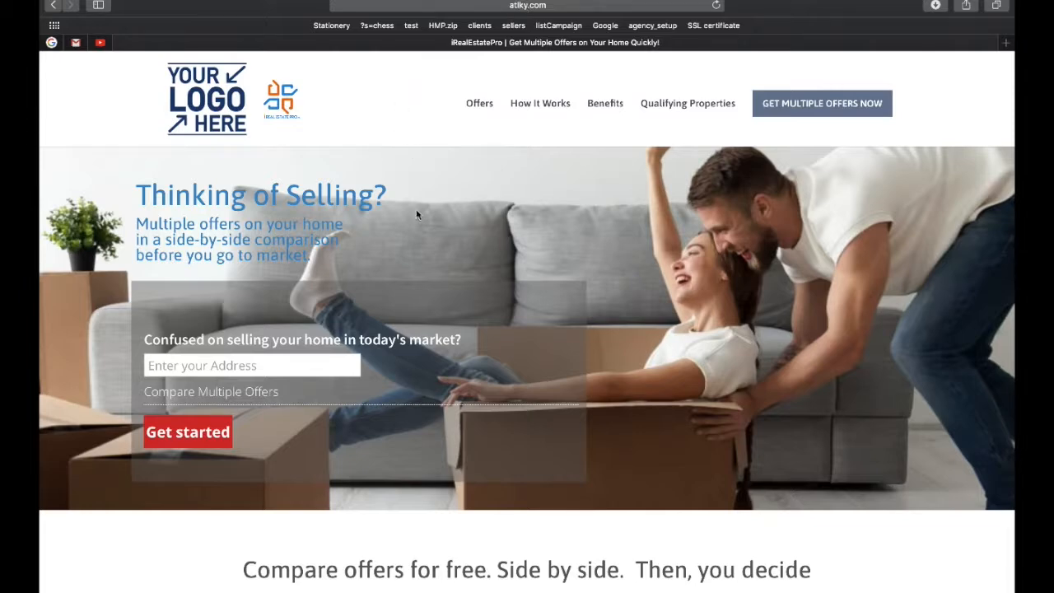
pyautogui.scroll(-10, 416, 215)
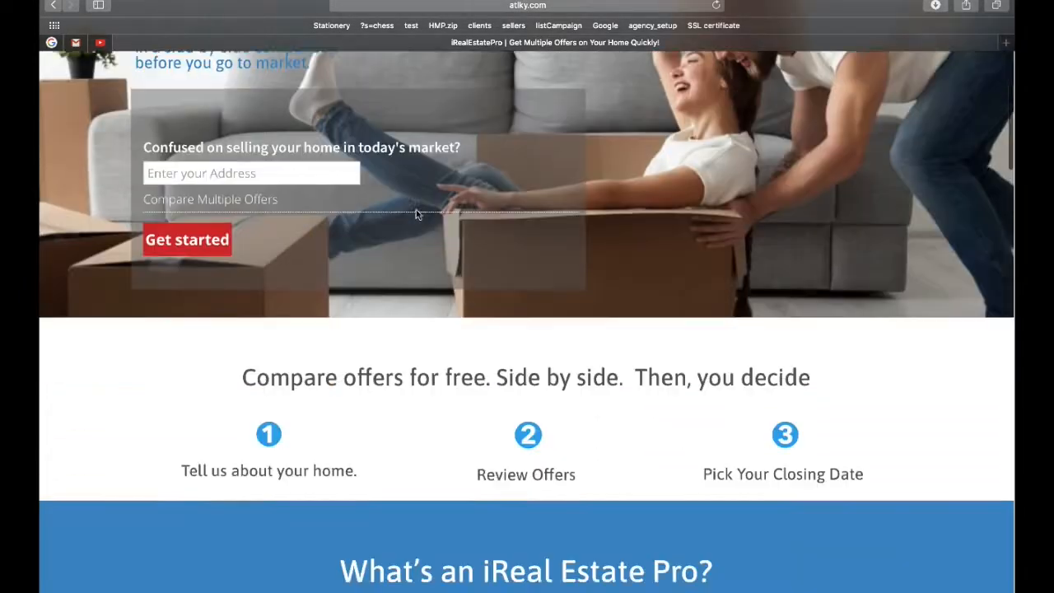
pyautogui.scroll(-15, 416, 215)
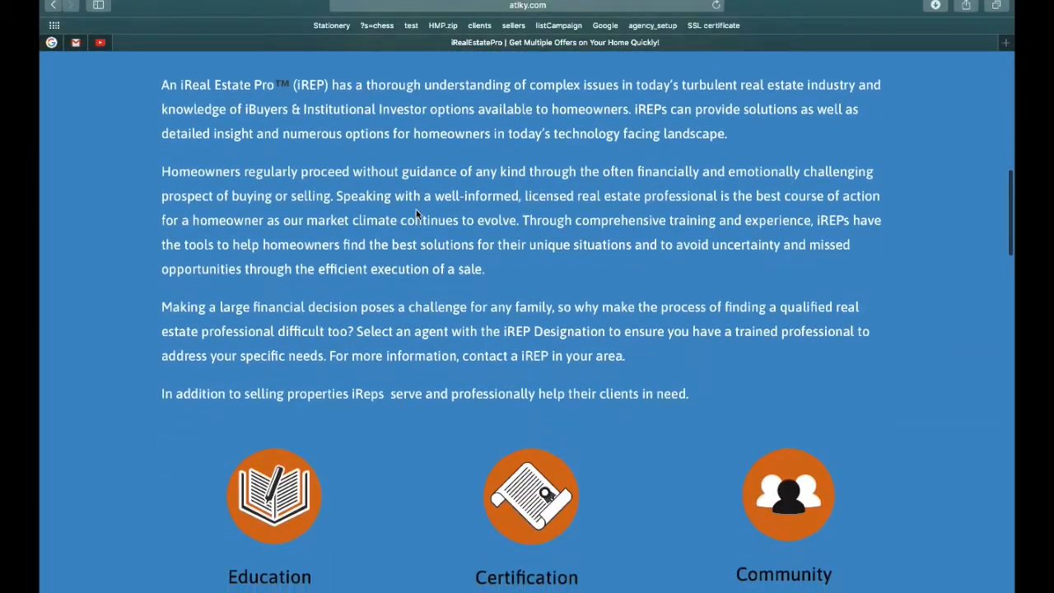
pyautogui.scroll(-7, 416, 203)
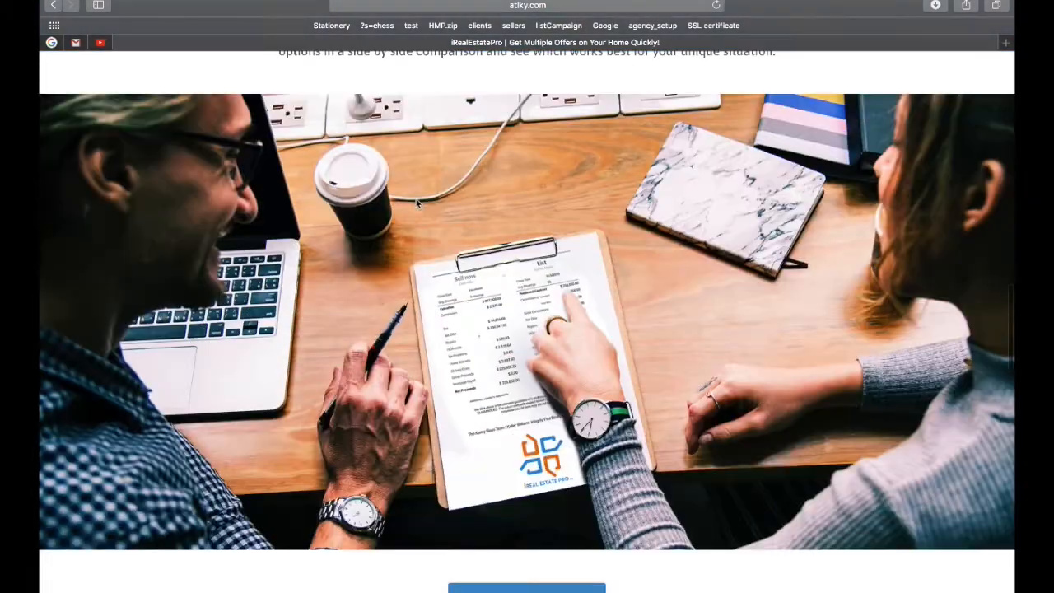
pyautogui.scroll(-8, 416, 202)
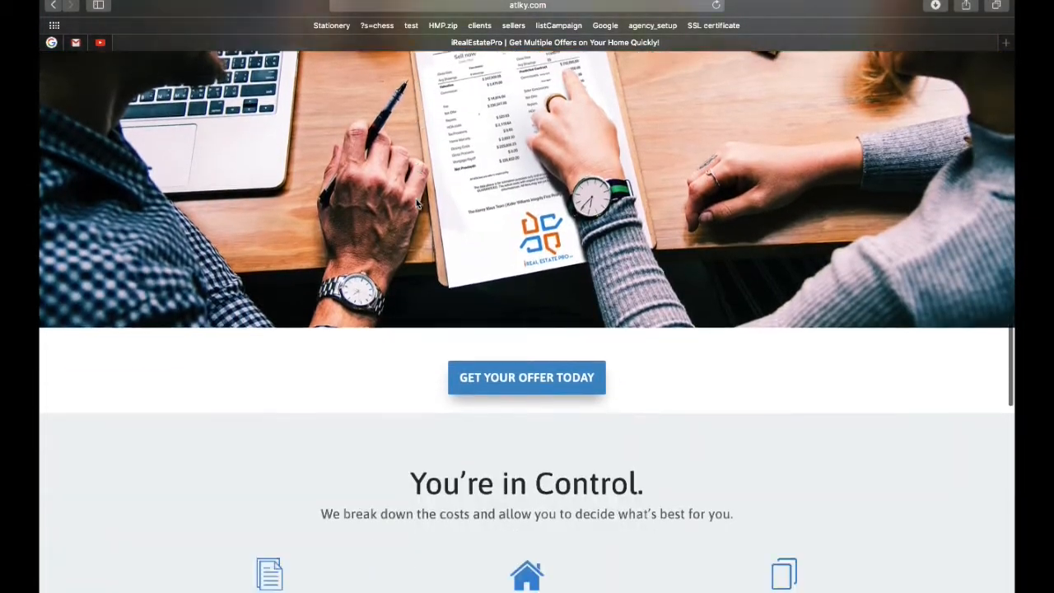
pyautogui.scroll(-15, 416, 198)
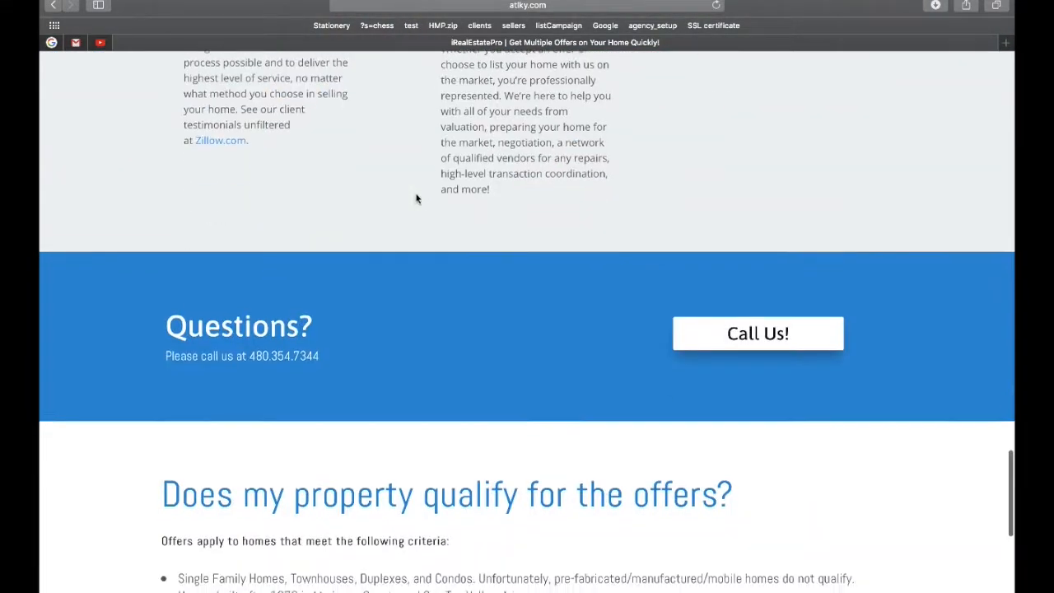
pyautogui.scroll(-4, 416, 197)
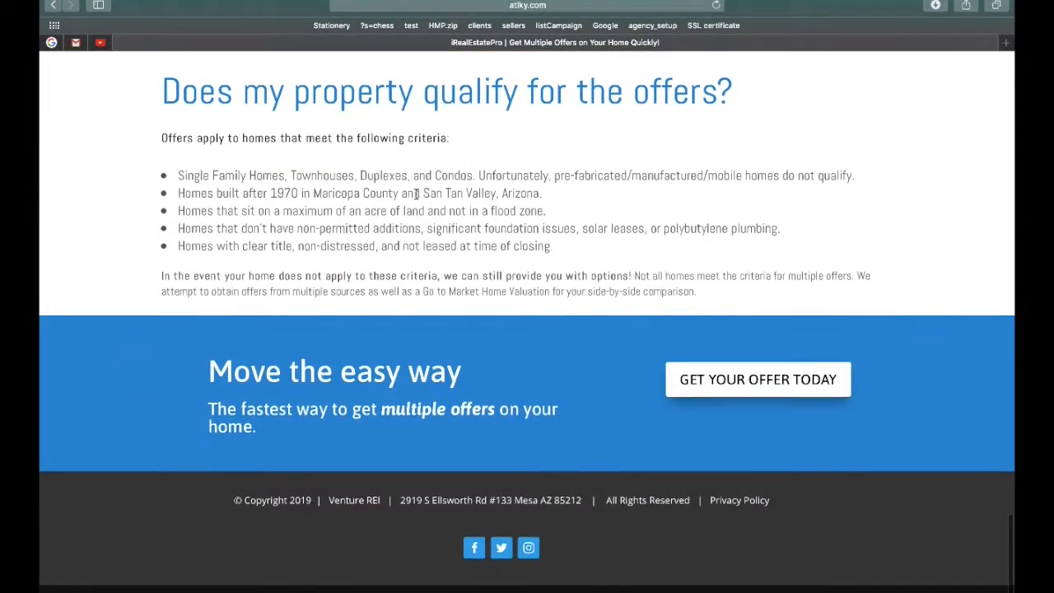
pyautogui.scroll(12, 415, 197)
pyautogui.scroll(20, 416, 197)
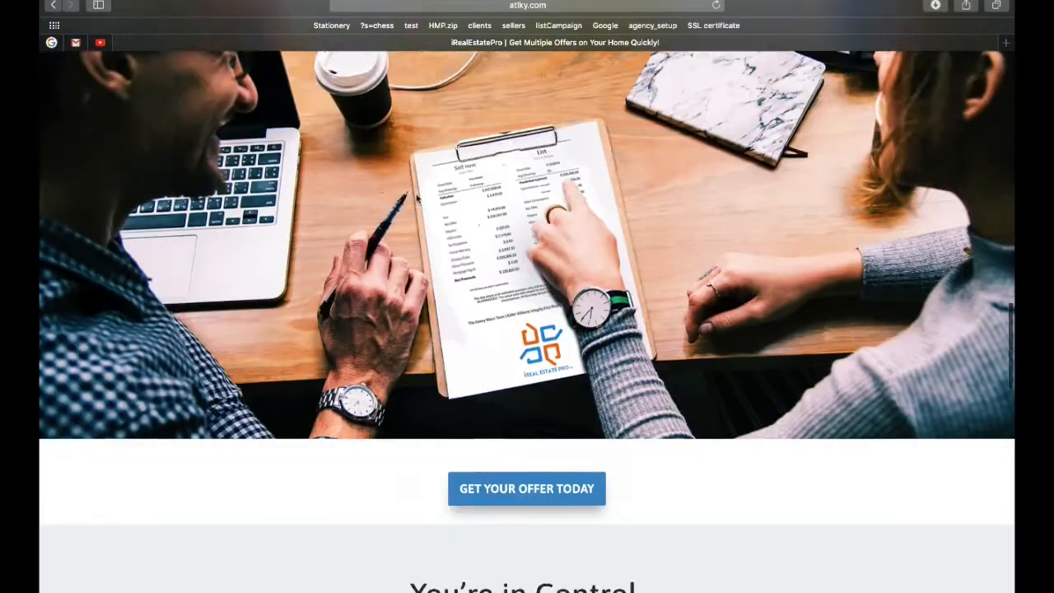
pyautogui.scroll(5, 416, 198)
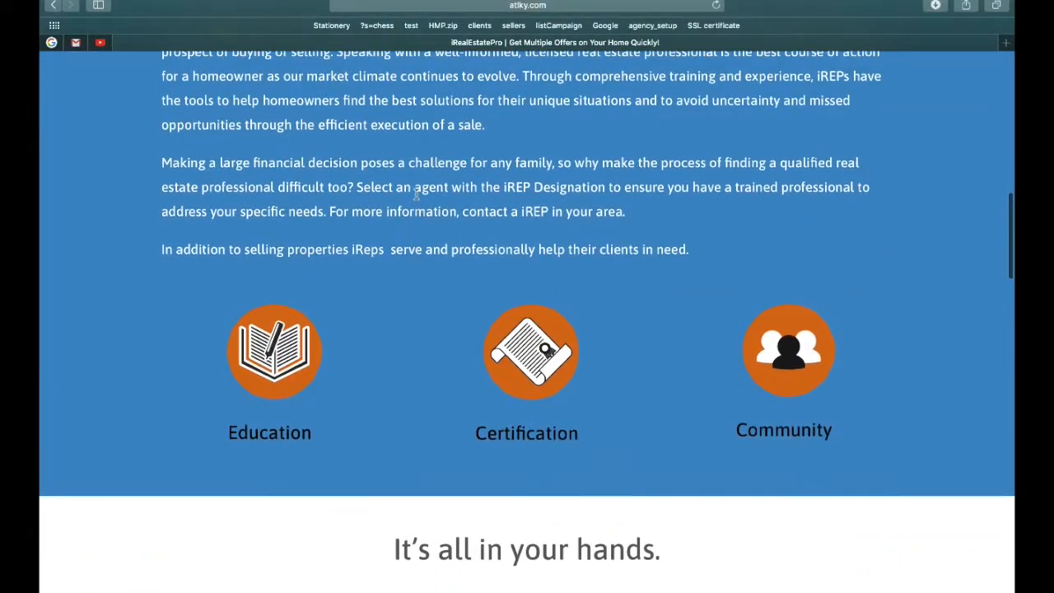
pyautogui.scroll(4, 416, 193)
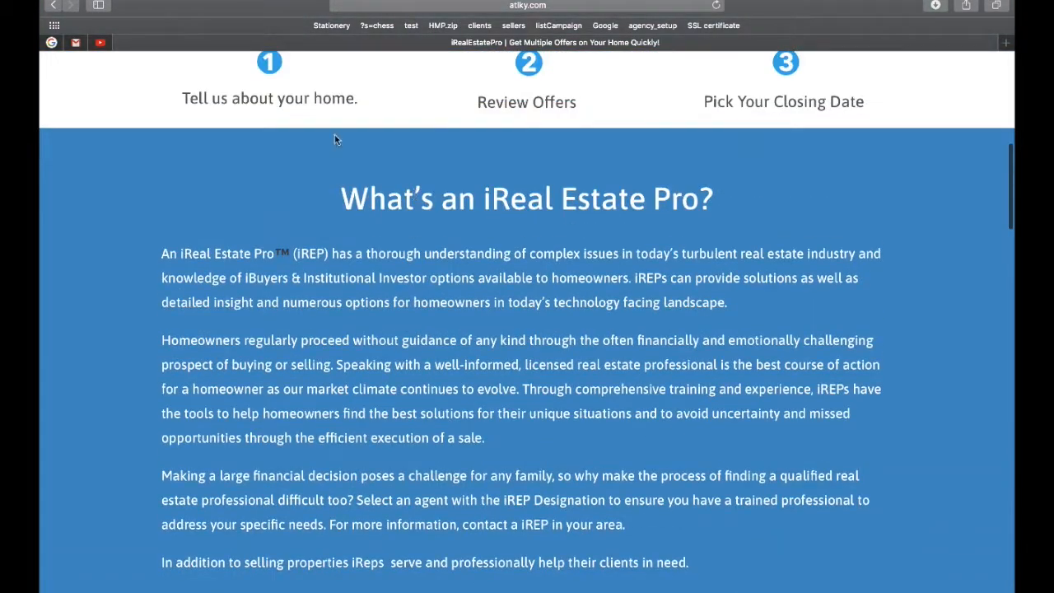
pyautogui.scroll(4, 373, 182)
pyautogui.scroll(8, 373, 182)
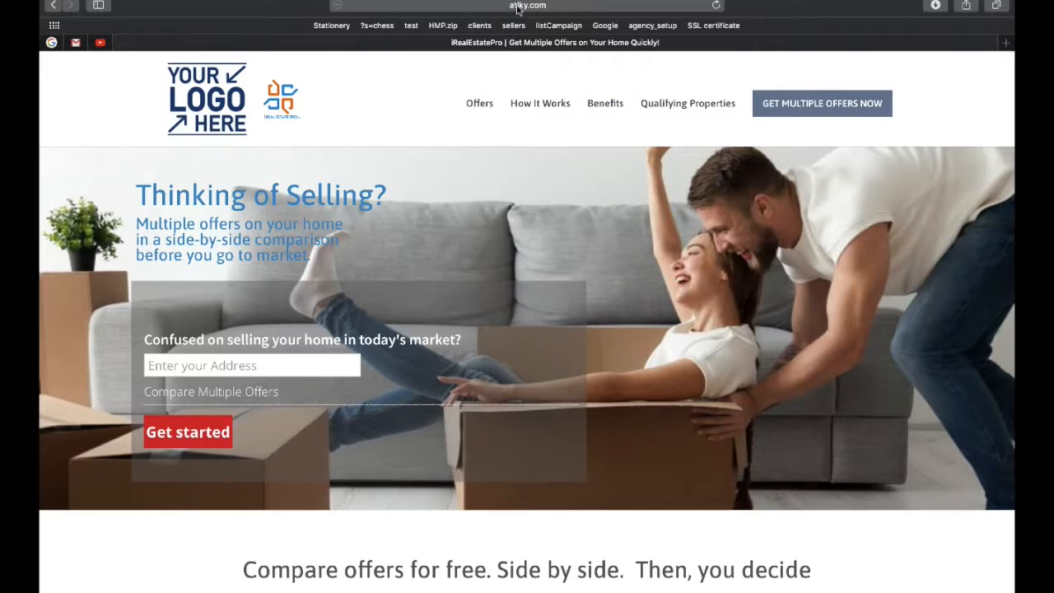
# Go to the site's wp-admin page and log in with the saved administrator login.
pyautogui.click(557, 6)
pyautogui.click(532, 5)
pyautogui.write('w')
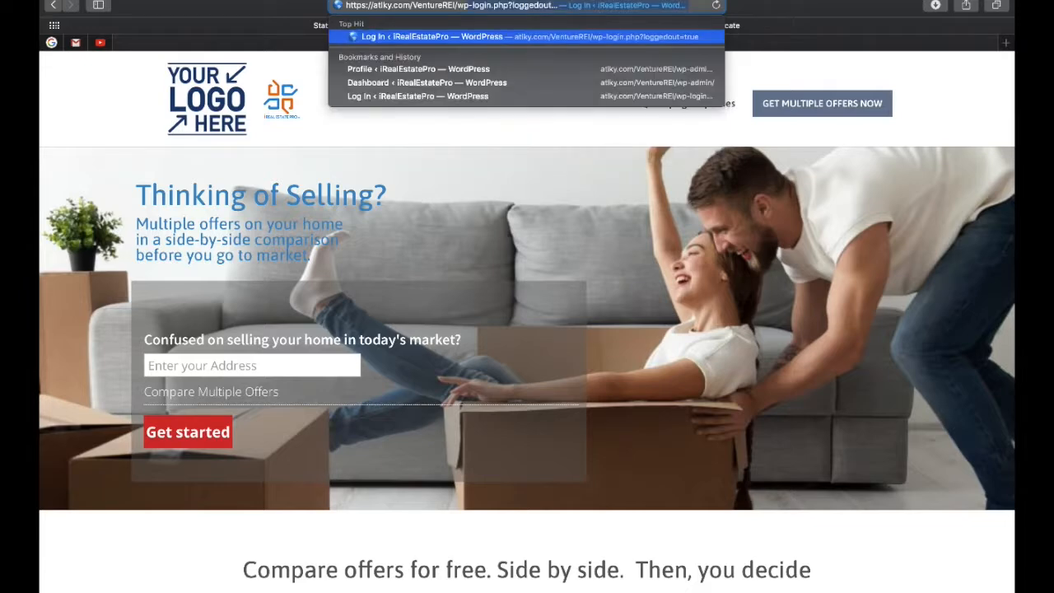
pyautogui.write('p-admin')
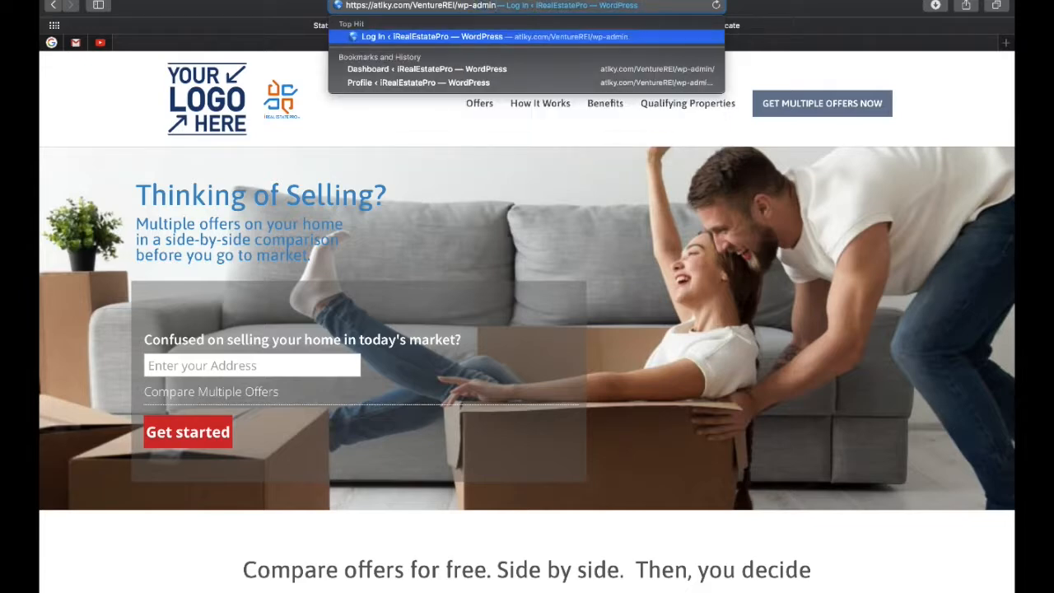
pyautogui.press('Return')
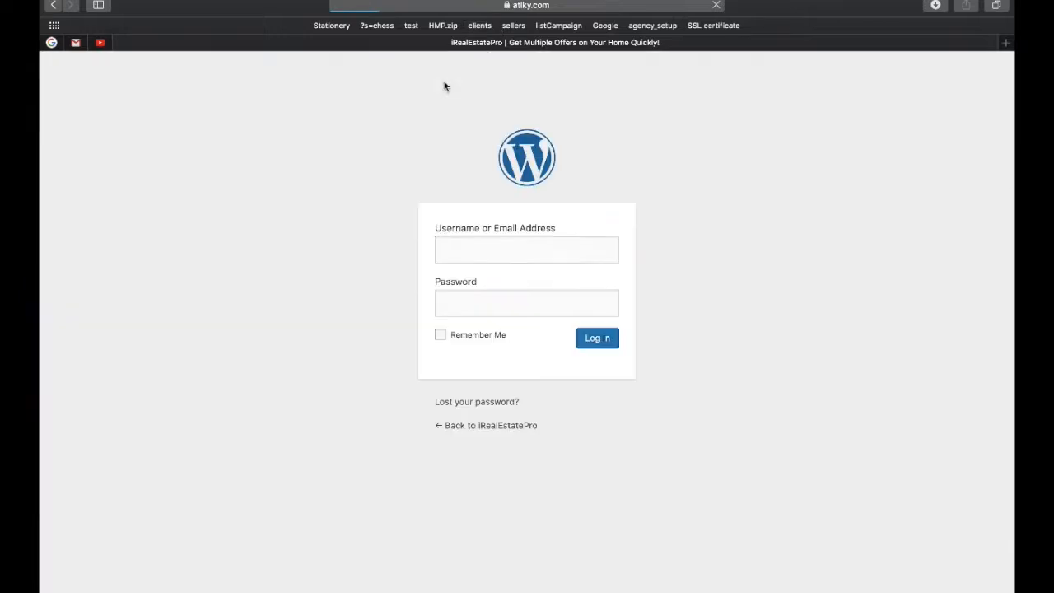
pyautogui.click(501, 242)
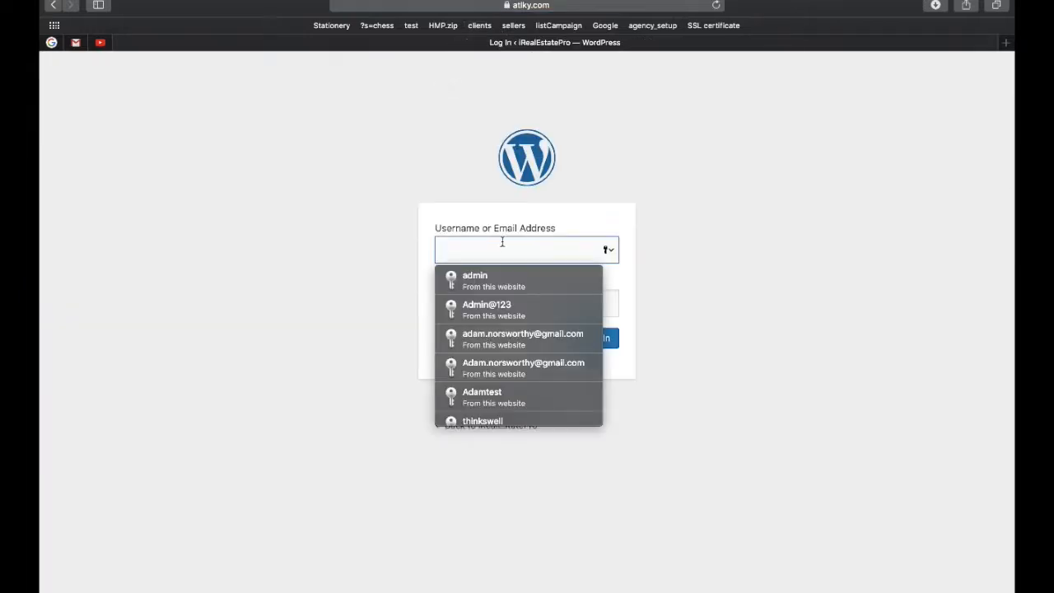
pyautogui.click(495, 272)
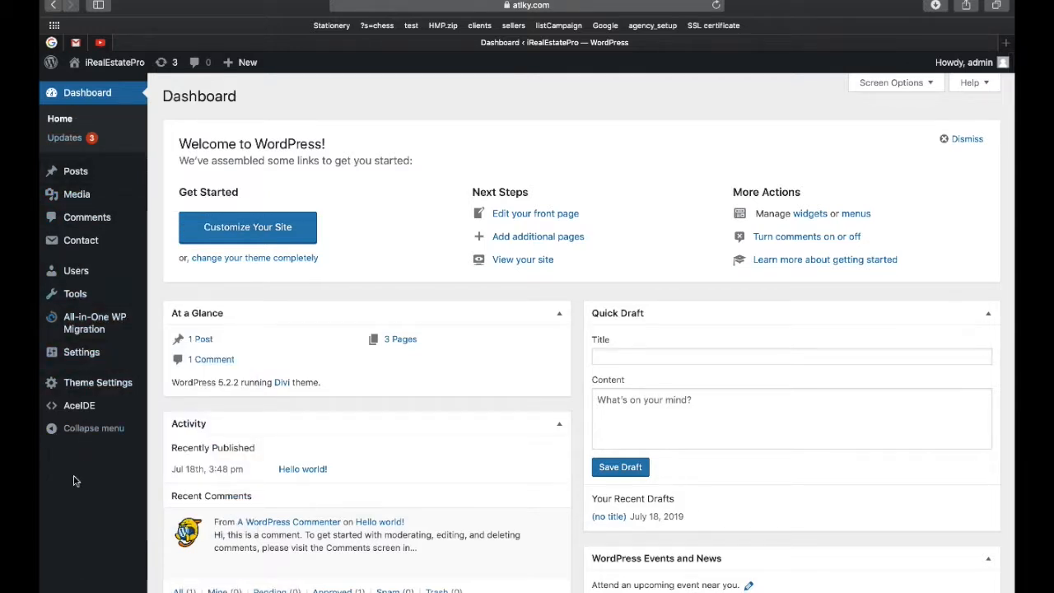
# Open Theme Settings from the admin sidebar.
pyautogui.scroll(-1, 100, 517)
pyautogui.scroll(1, 99, 513)
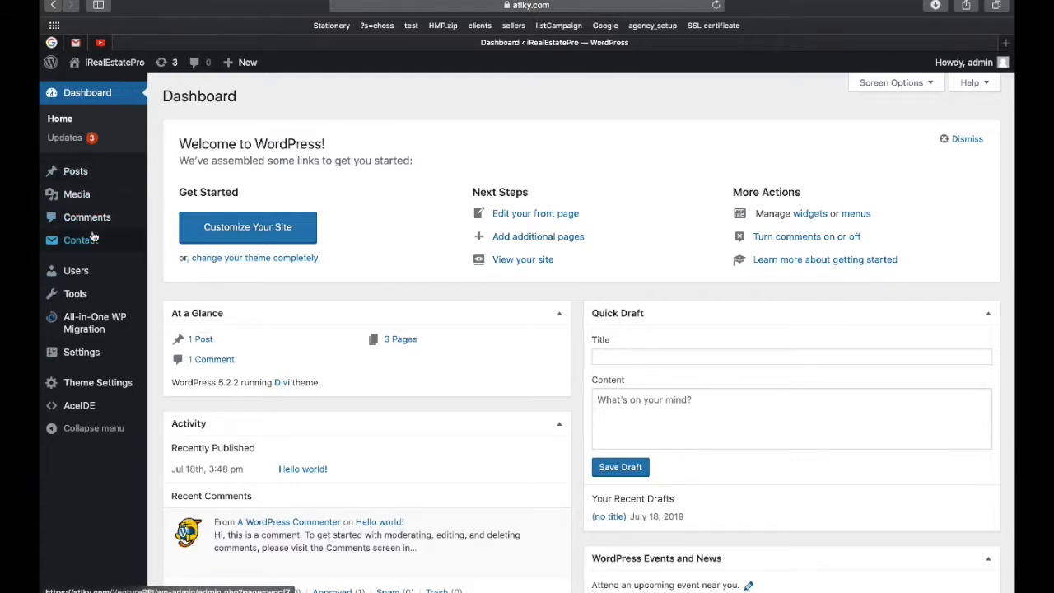
pyautogui.moveTo(86, 247)
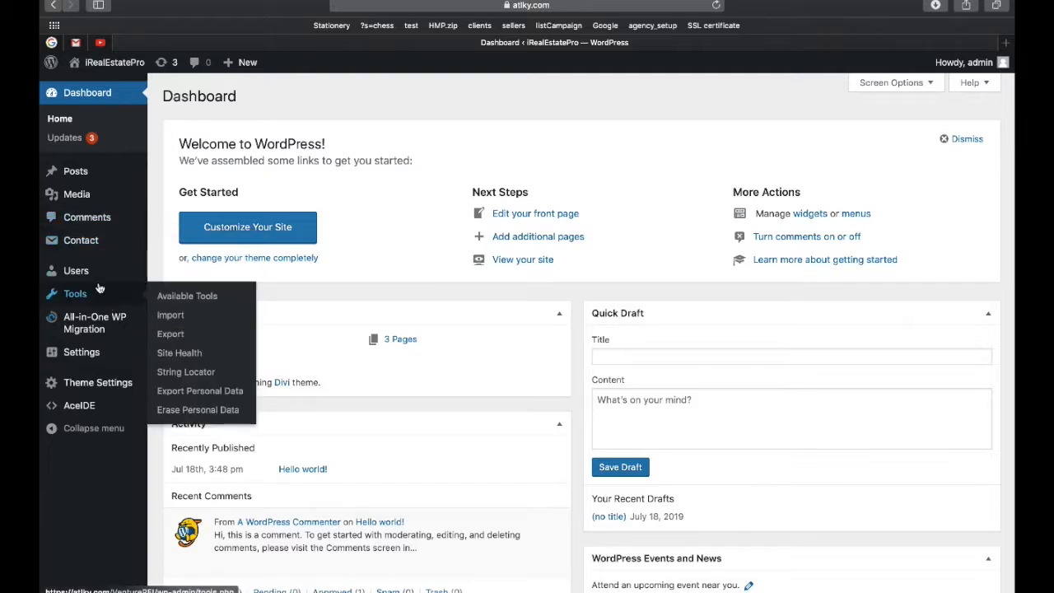
pyautogui.moveTo(89, 275)
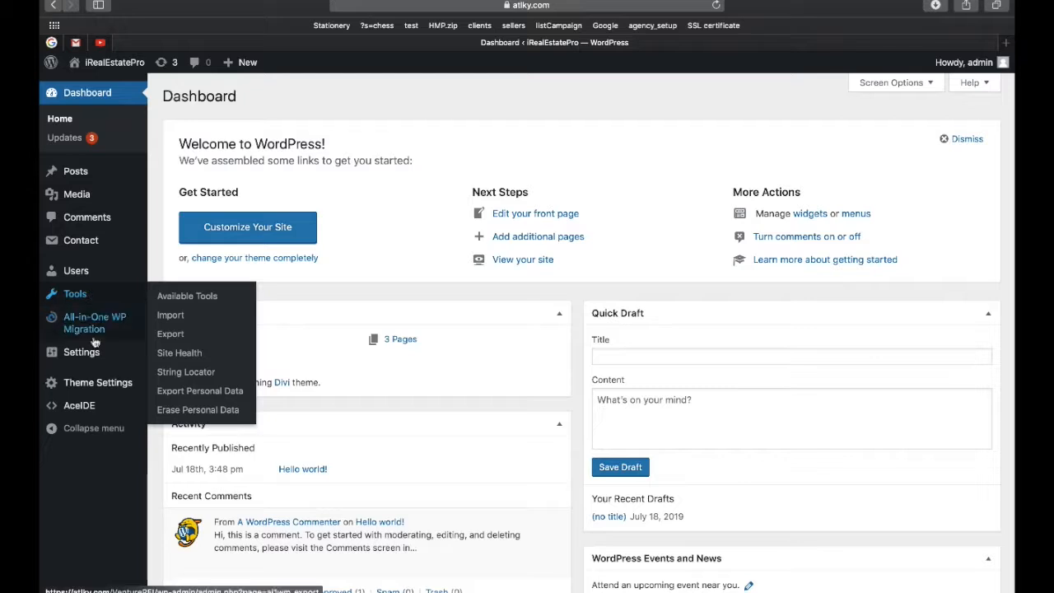
pyautogui.moveTo(83, 359)
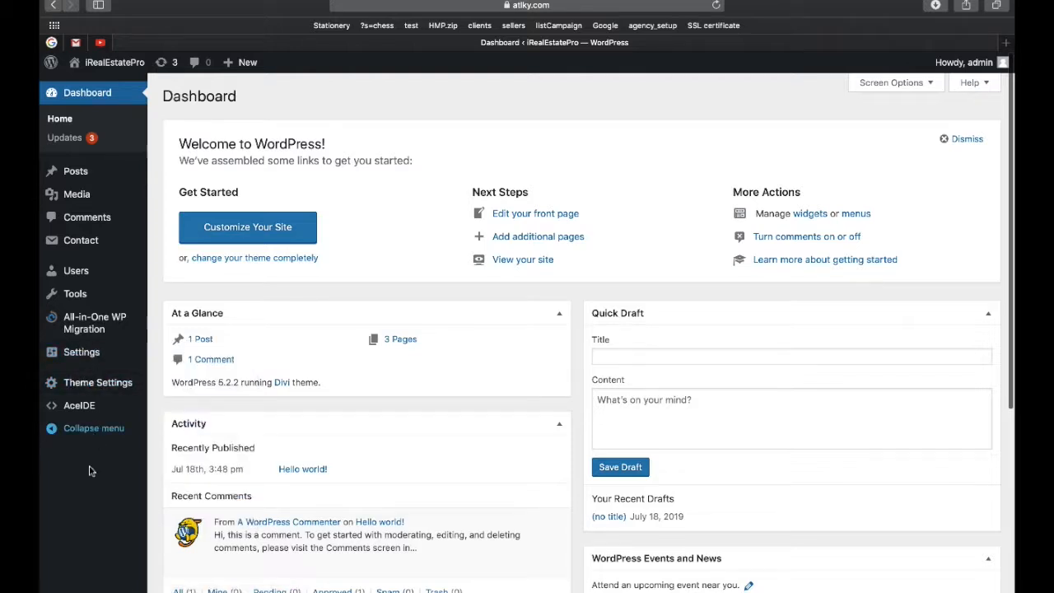
pyautogui.click(81, 384)
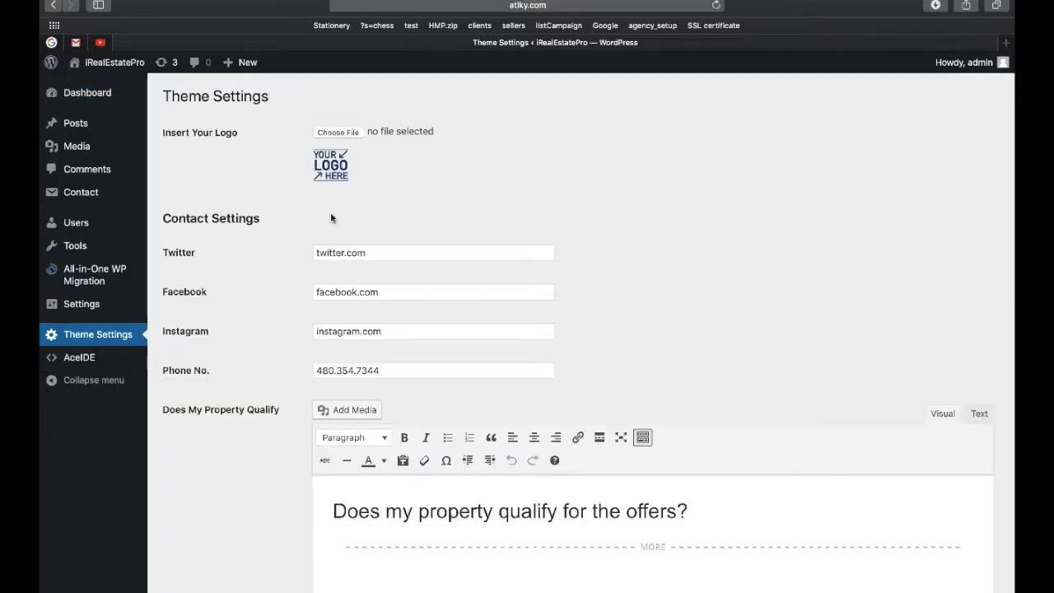
pyautogui.scroll(-2, 327, 310)
pyautogui.scroll(2, 280, 296)
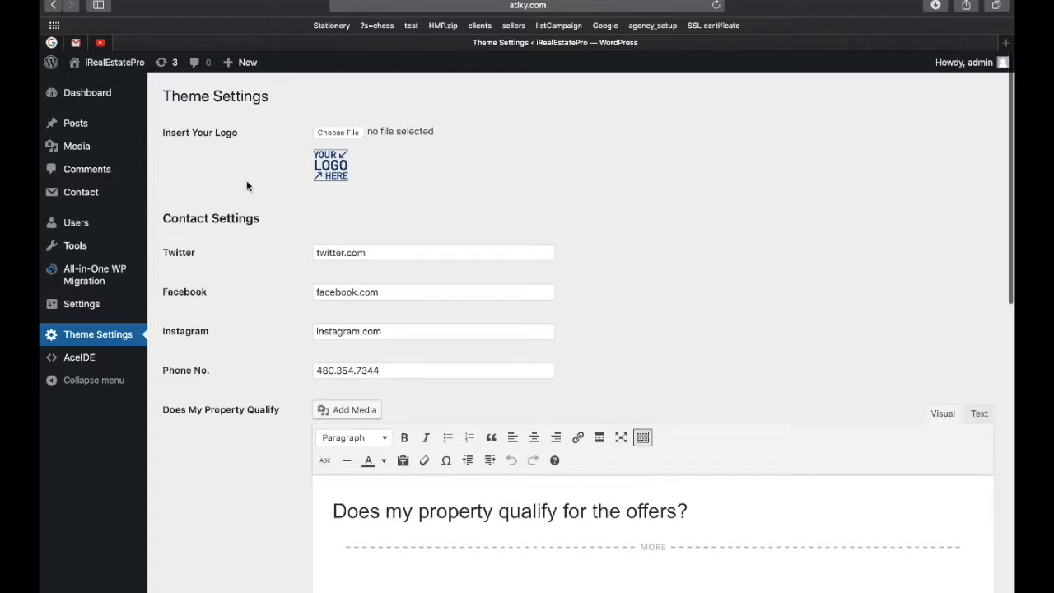
pyautogui.scroll(-1, 245, 186)
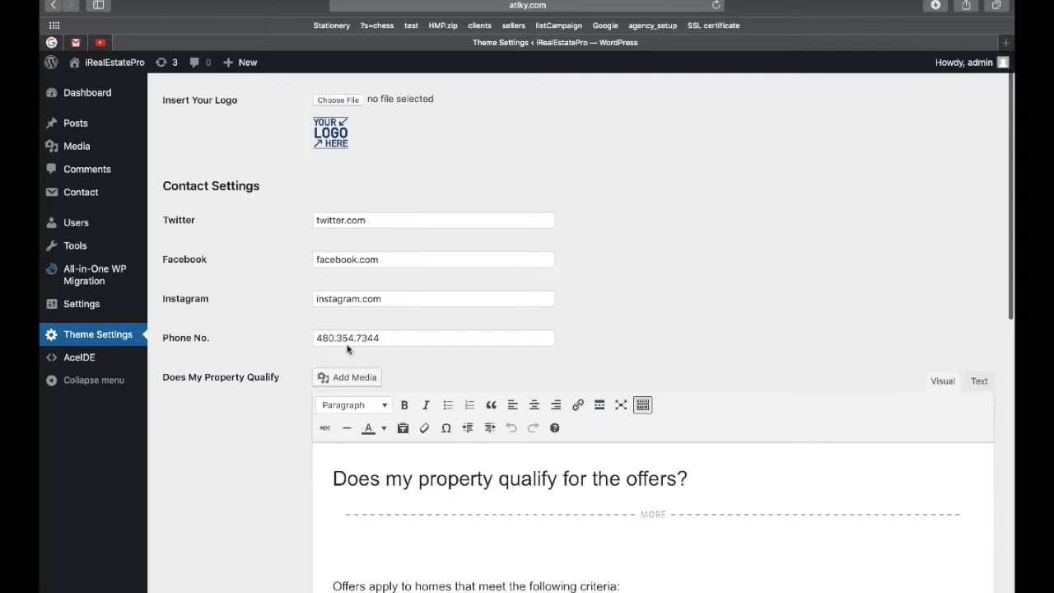
pyautogui.scroll(-5, 333, 301)
pyautogui.scroll(-1, 266, 331)
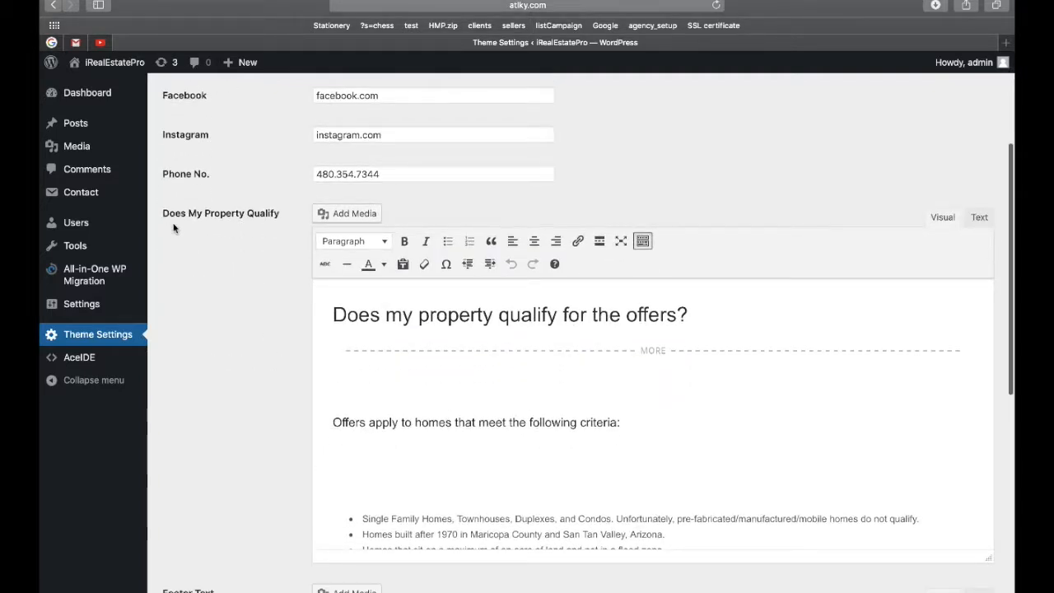
pyautogui.scroll(-3, 517, 423)
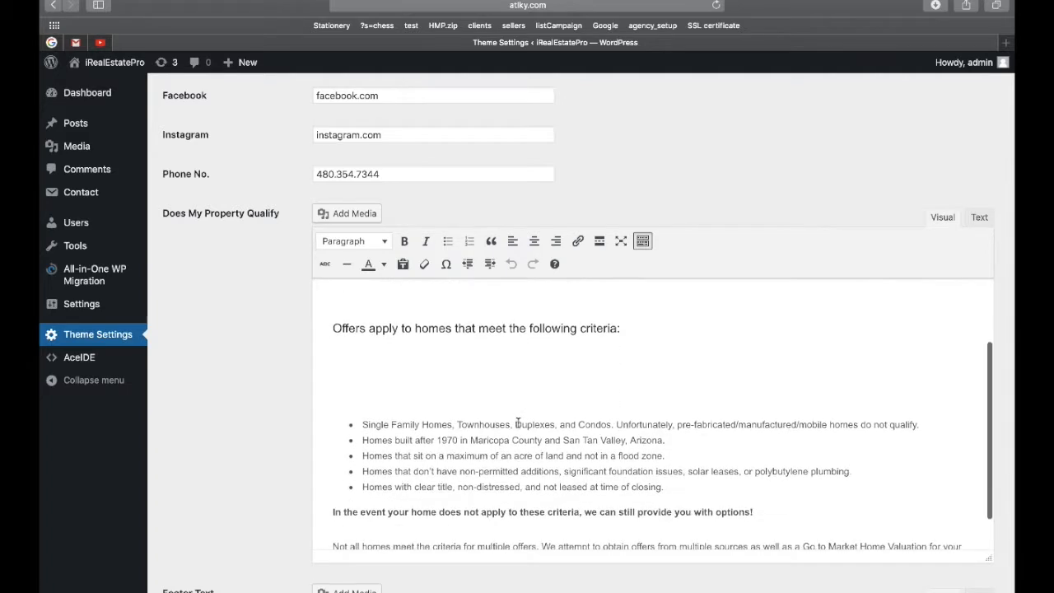
pyautogui.scroll(-1, 517, 423)
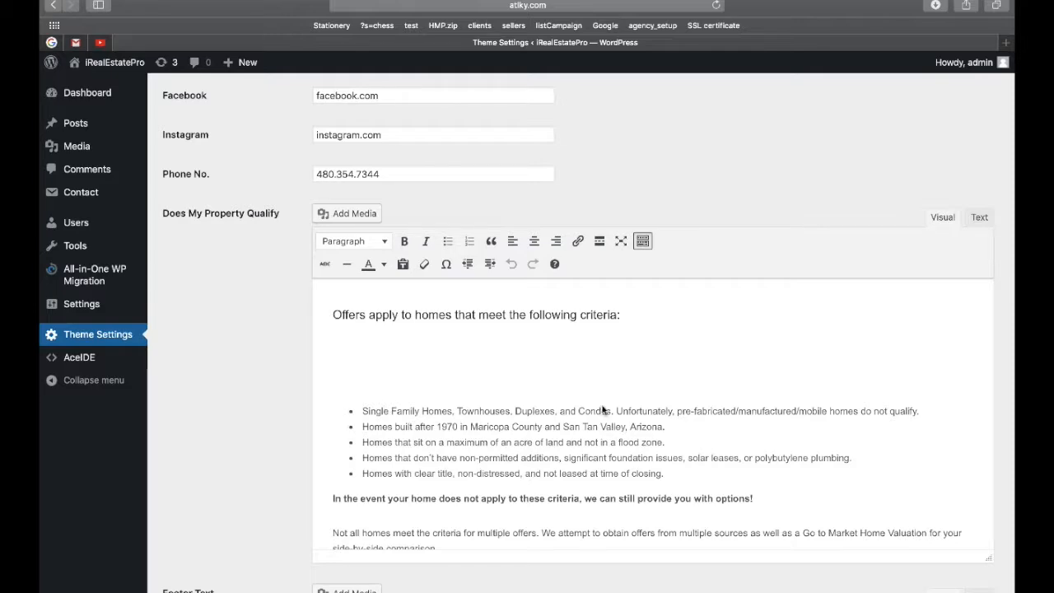
pyautogui.scroll(-7, 294, 413)
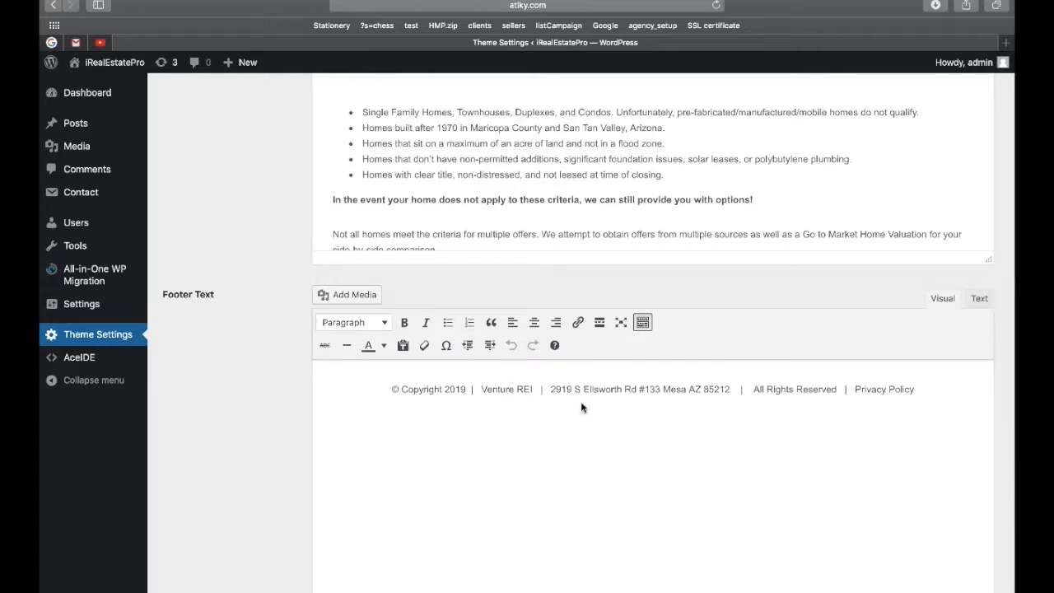
pyautogui.scroll(5, 392, 366)
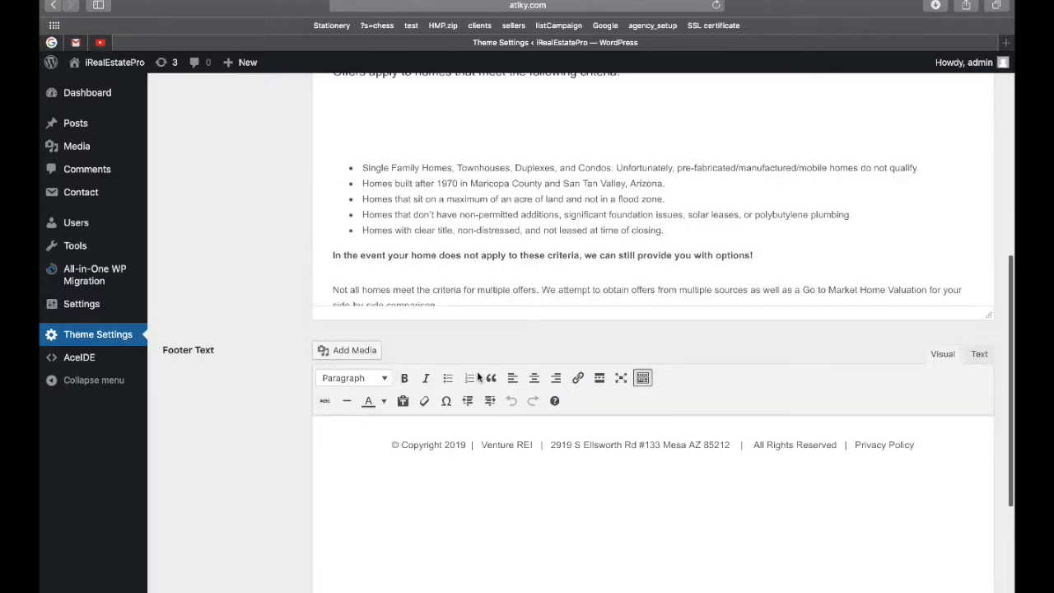
pyautogui.scroll(10, 392, 366)
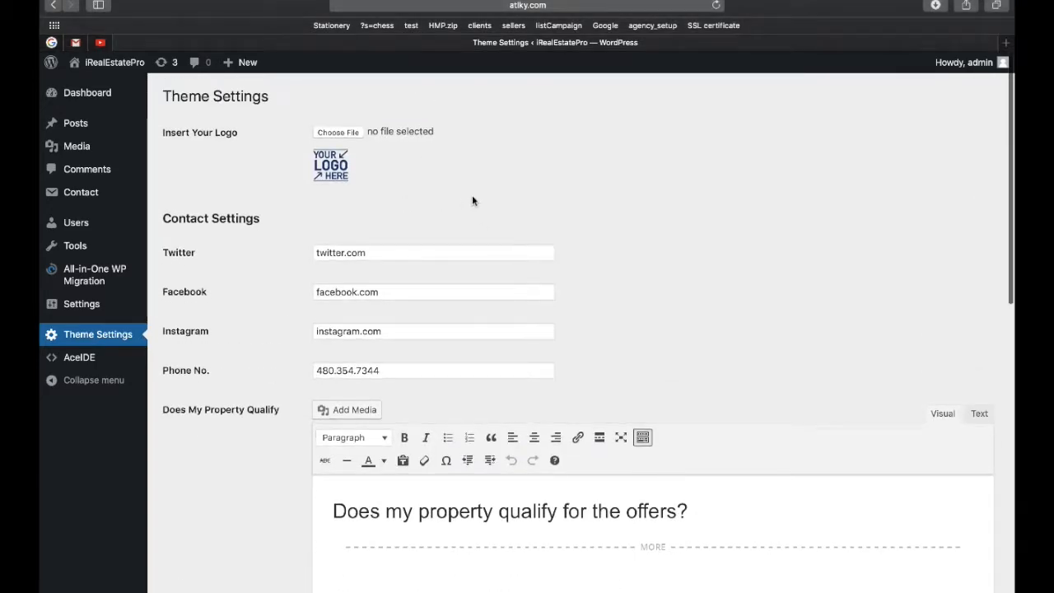
pyautogui.scroll(-5, 430, 196)
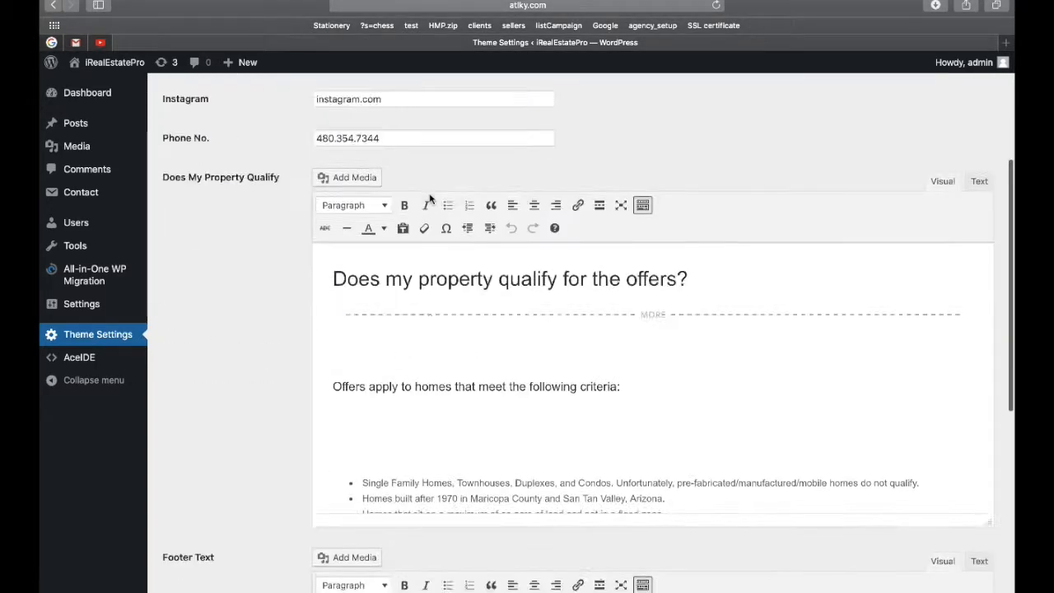
pyautogui.scroll(-4, 297, 344)
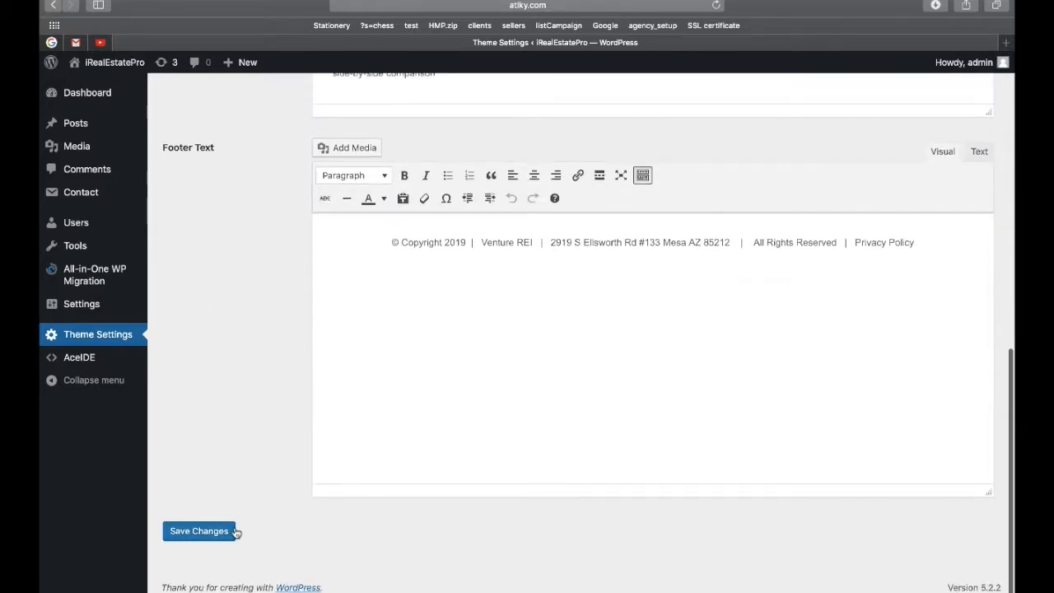
pyautogui.scroll(10, 257, 402)
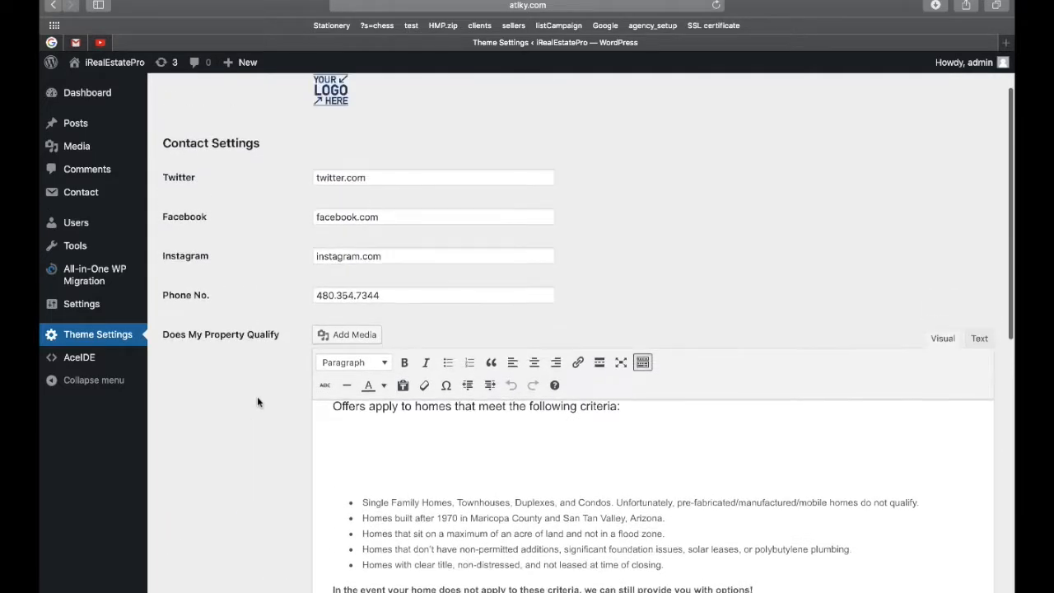
pyautogui.scroll(2, 638, 272)
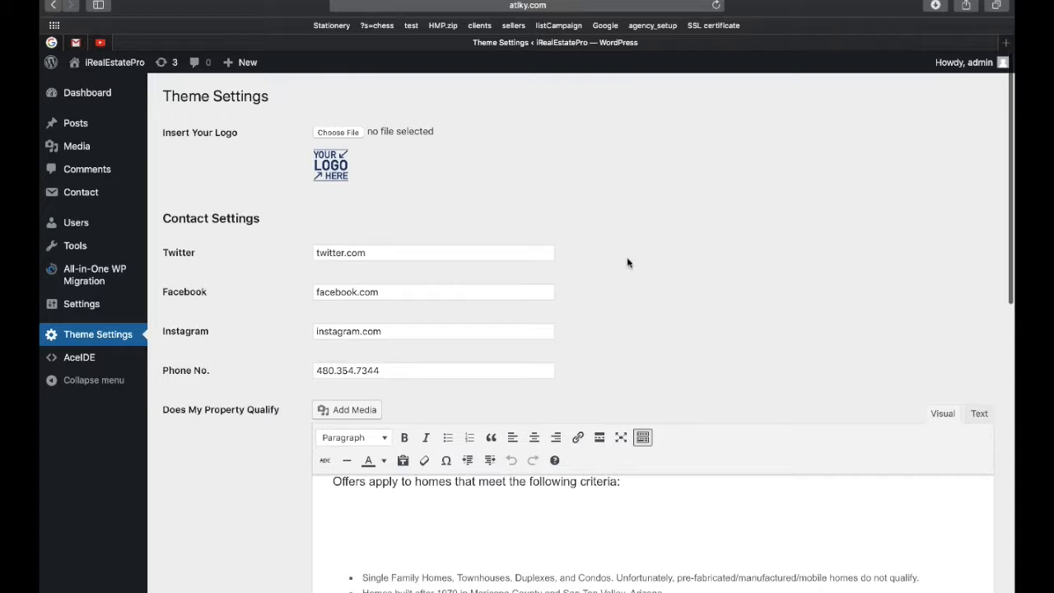
# Choose cropped-insert-logo-here.png from the Desktop for the Insert Your Logo field.
pyautogui.click(335, 135)
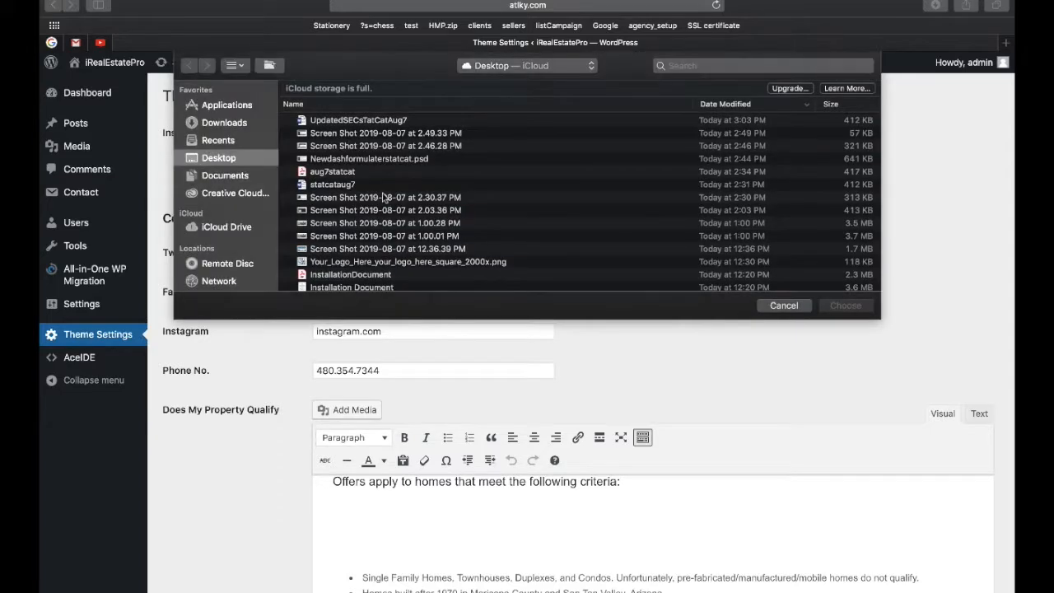
pyautogui.scroll(2, 401, 204)
pyautogui.scroll(-5, 394, 231)
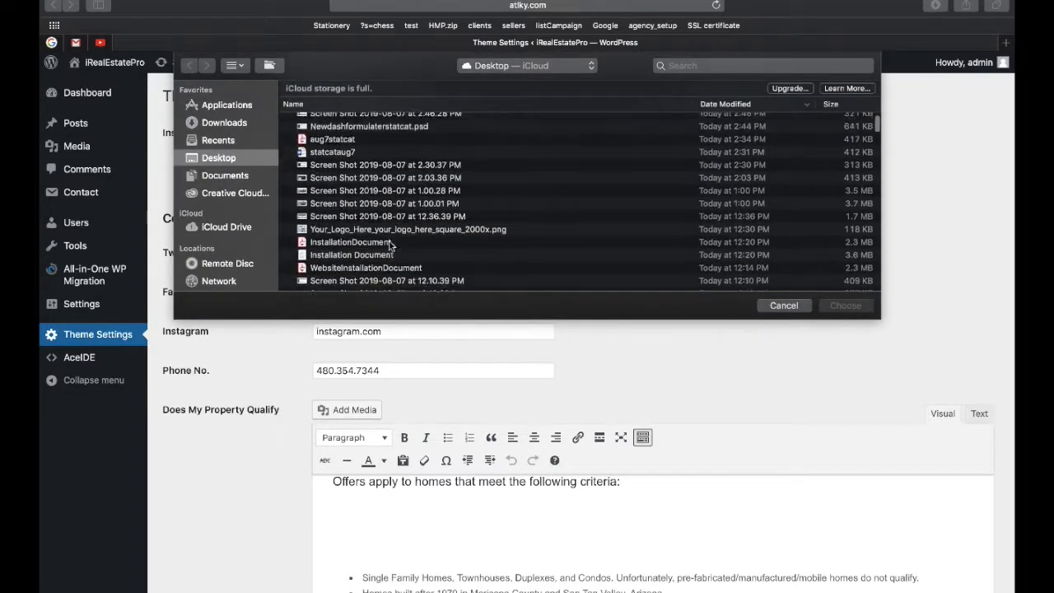
pyautogui.scroll(-1, 387, 239)
pyautogui.scroll(-6, 352, 200)
pyautogui.scroll(-1, 344, 251)
pyautogui.doubleClick(337, 267)
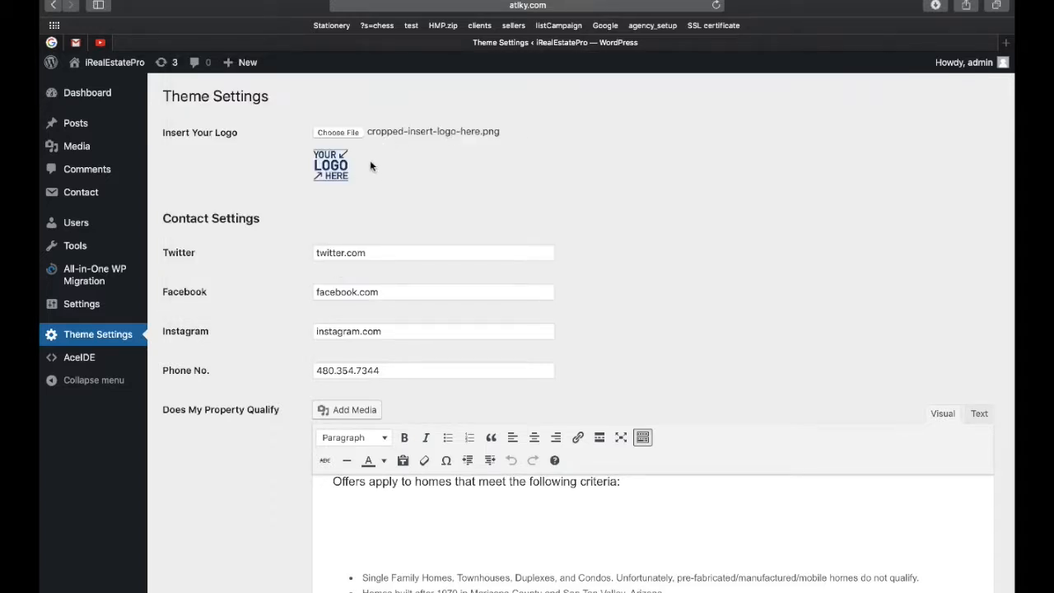
# Change the second qualifying criterion's build year from 1970 to 1960.
pyautogui.scroll(-5, 454, 209)
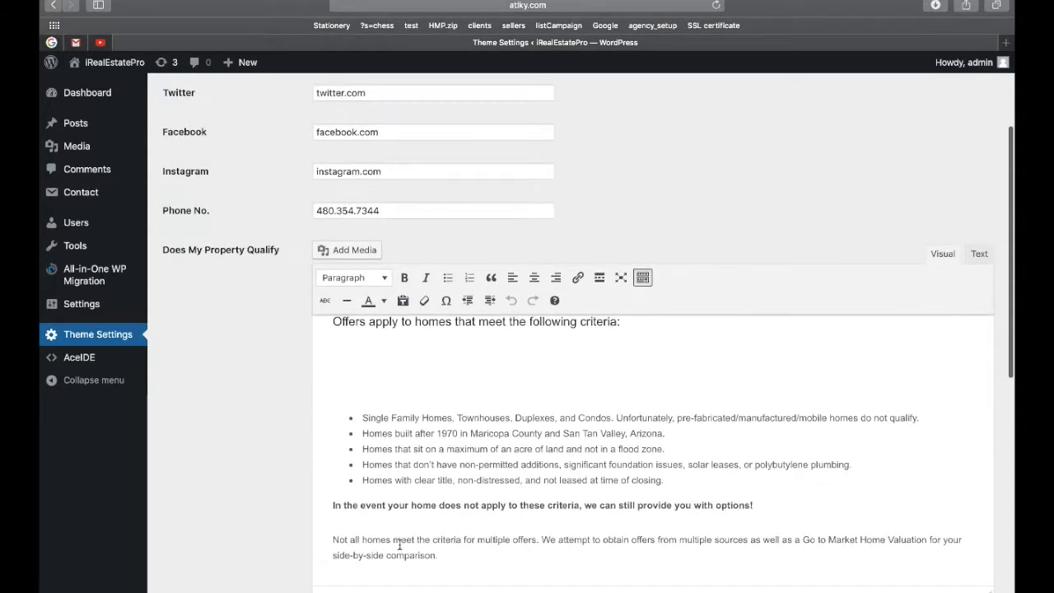
pyautogui.click(454, 434)
pyautogui.press('BackSpace')
pyautogui.press('BackSpace')
pyautogui.write('60')
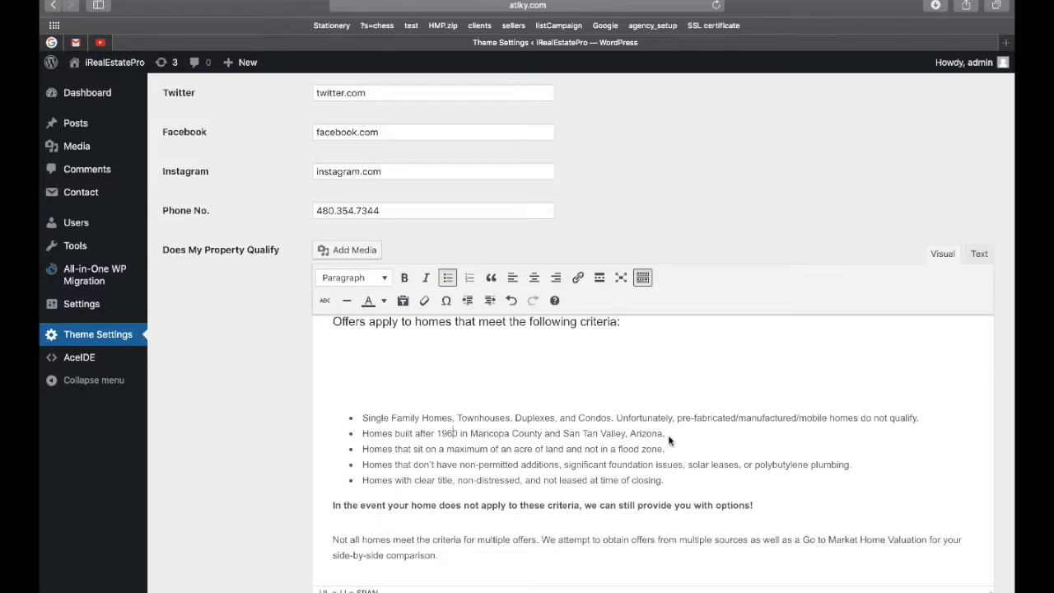
# Save the theme settings with the new logo and year.
pyautogui.scroll(-3, 629, 398)
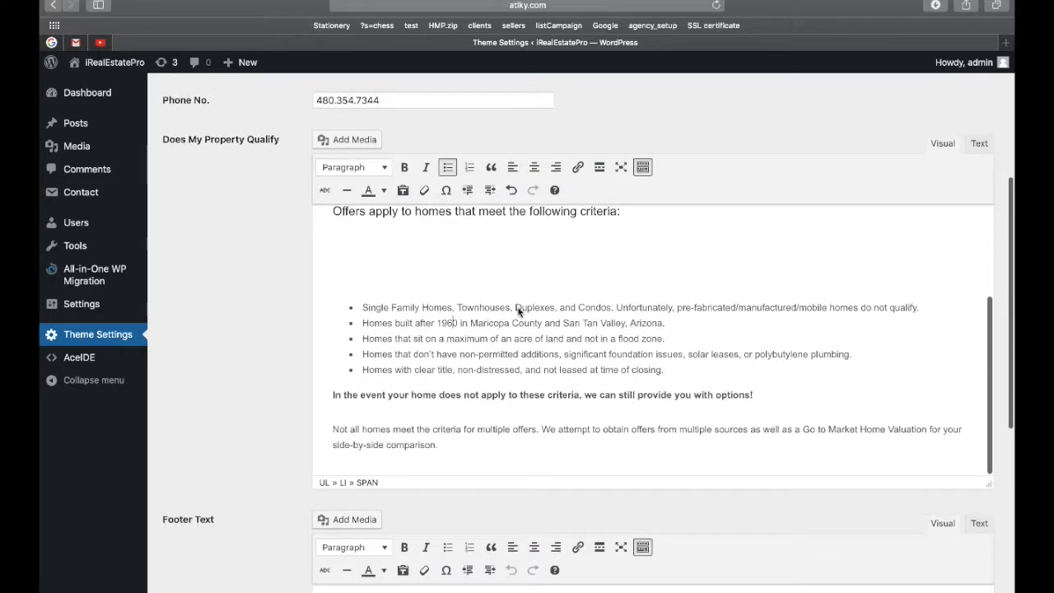
pyautogui.scroll(-5, 248, 336)
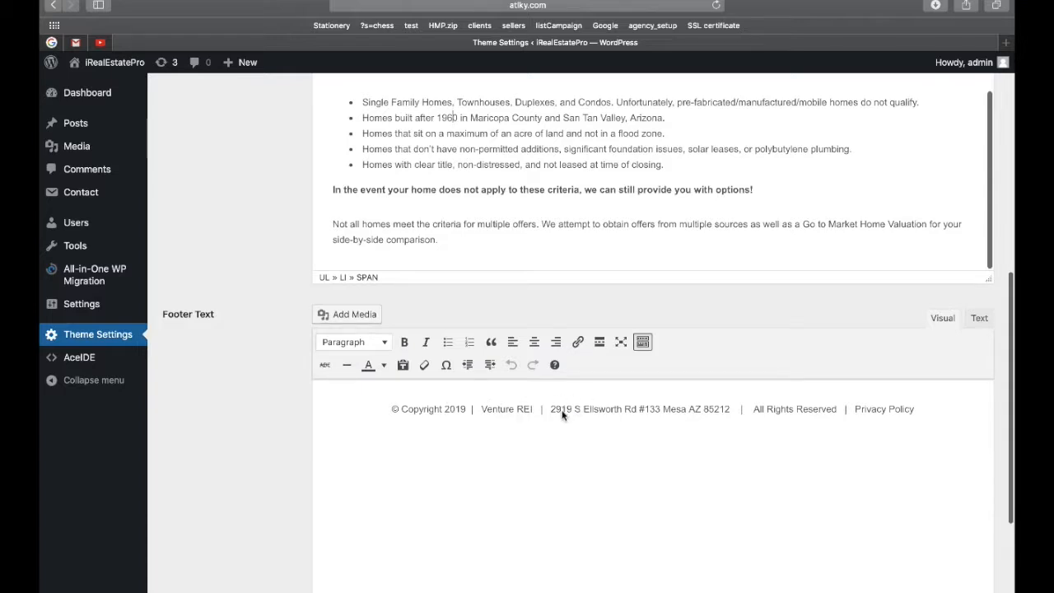
pyautogui.scroll(-1, 881, 408)
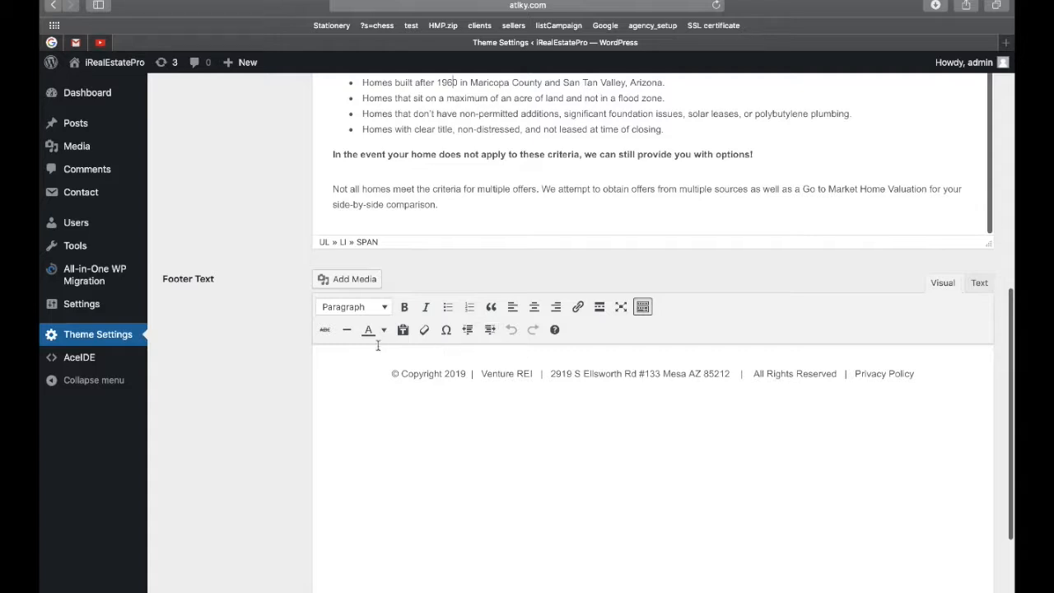
pyautogui.scroll(-4, 850, 321)
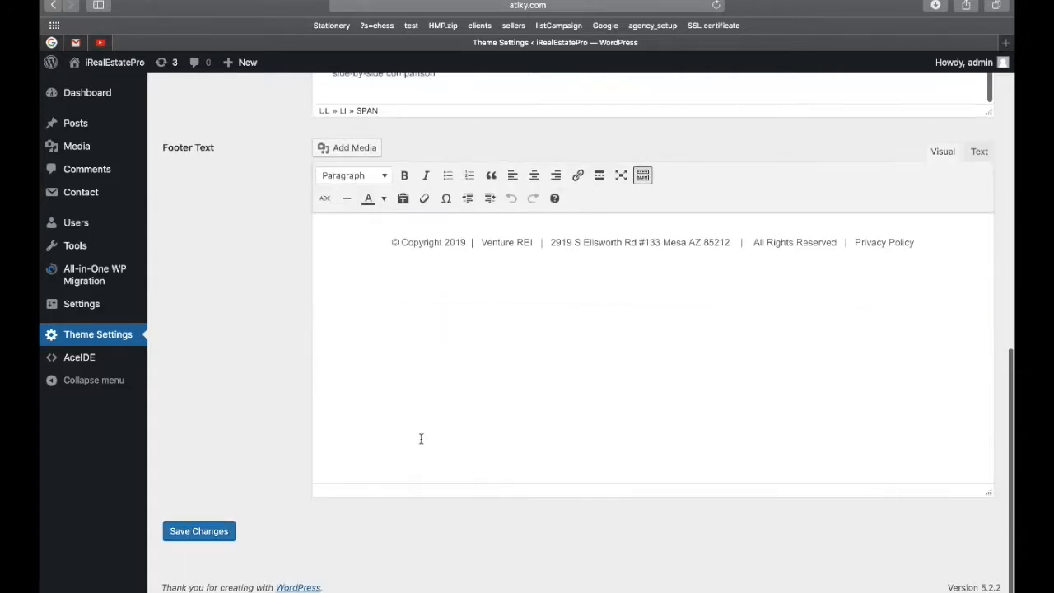
pyautogui.click(212, 532)
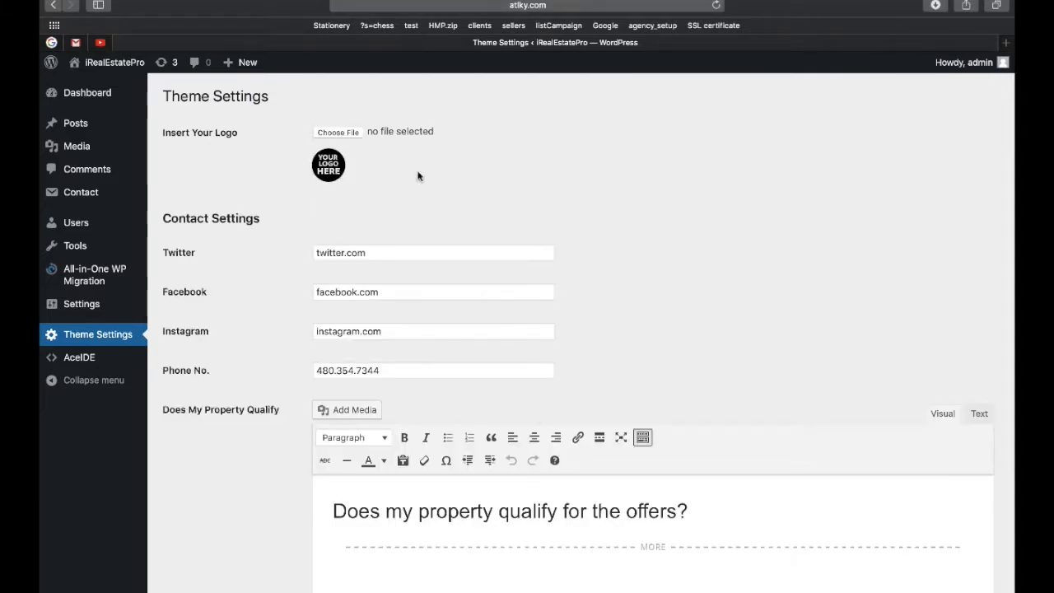
# Open the live iRealEstatePro site in a new tab from the admin bar.
pyautogui.rightClick(119, 67)
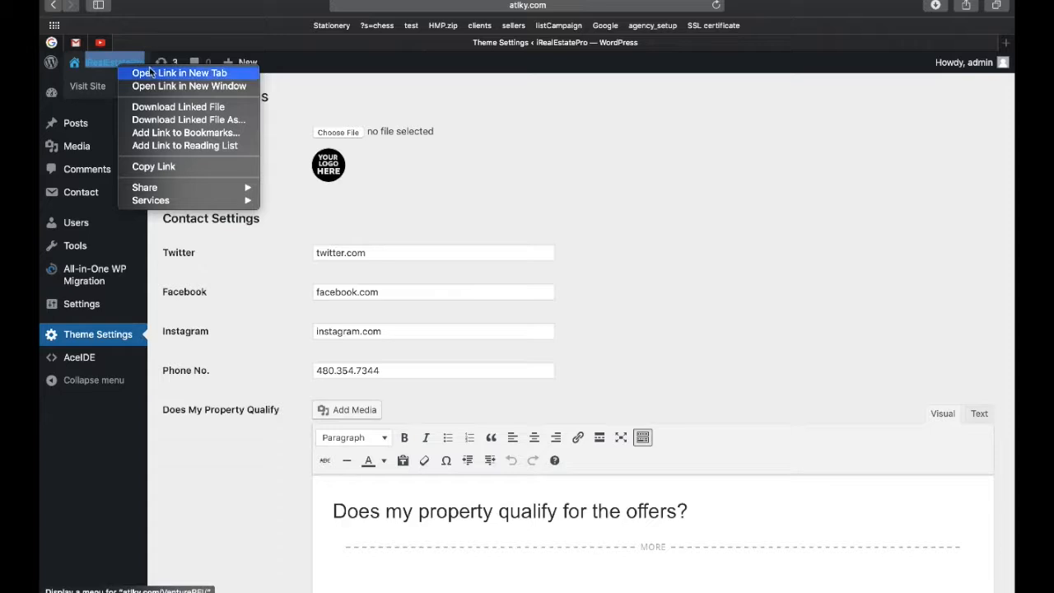
pyautogui.click(180, 73)
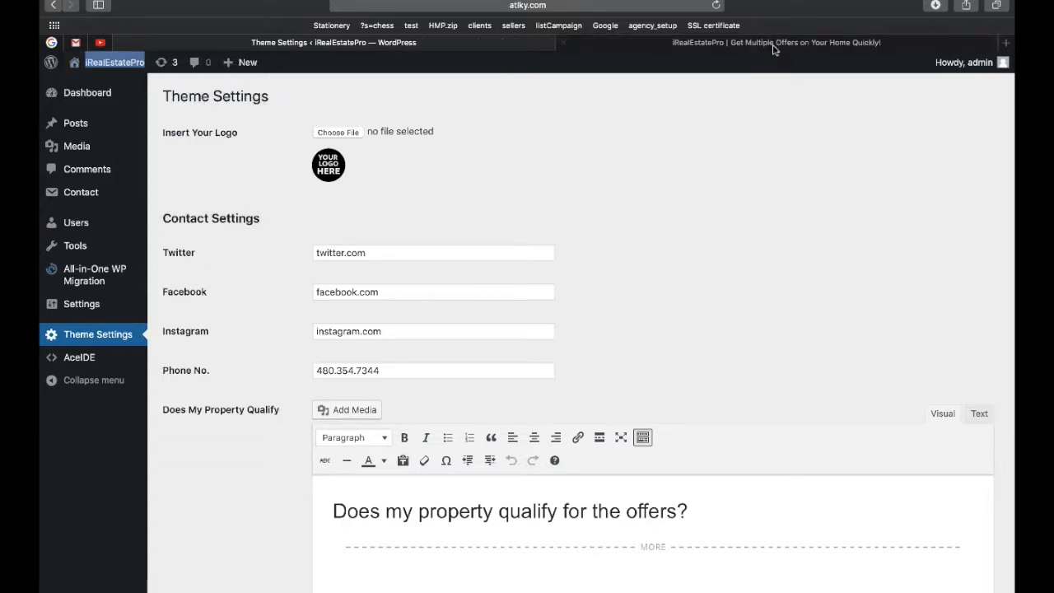
pyautogui.click(775, 44)
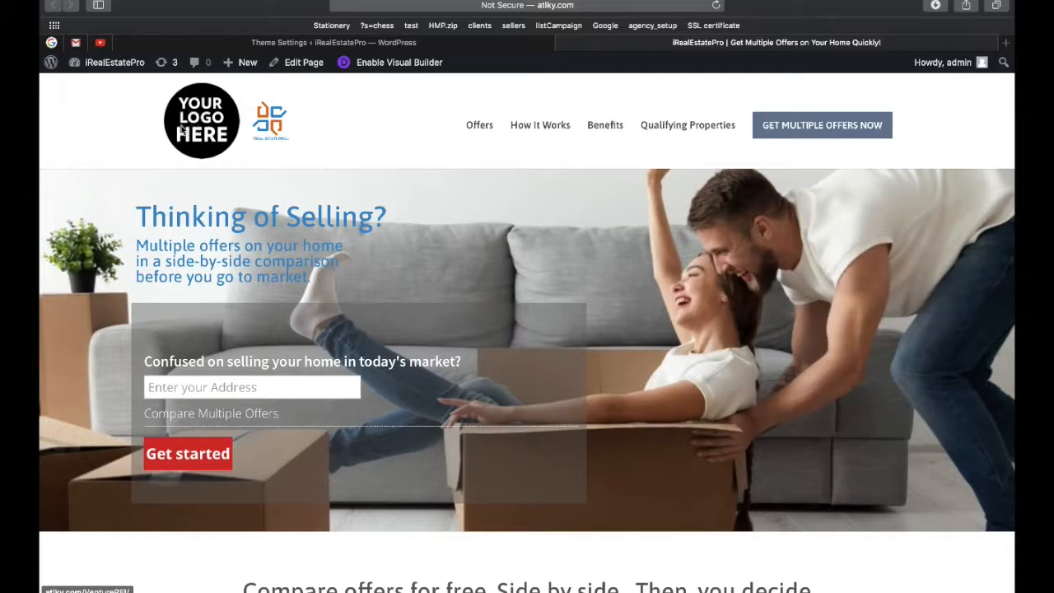
# Check the home page for the new logo and 1960 criterion, then return to Theme Settings.
pyautogui.scroll(-15, 301, 143)
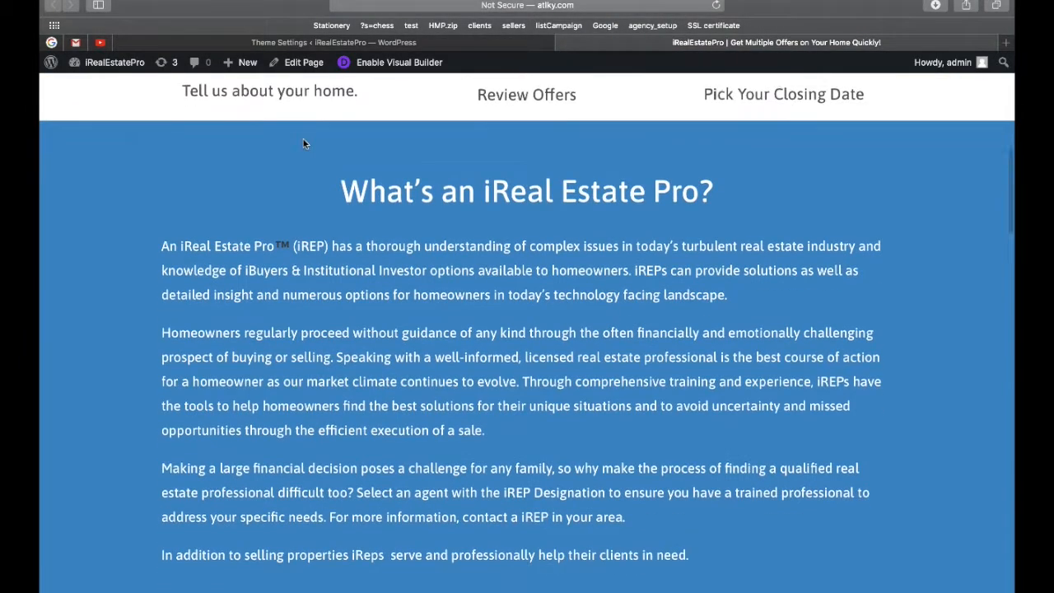
pyautogui.scroll(-20, 304, 144)
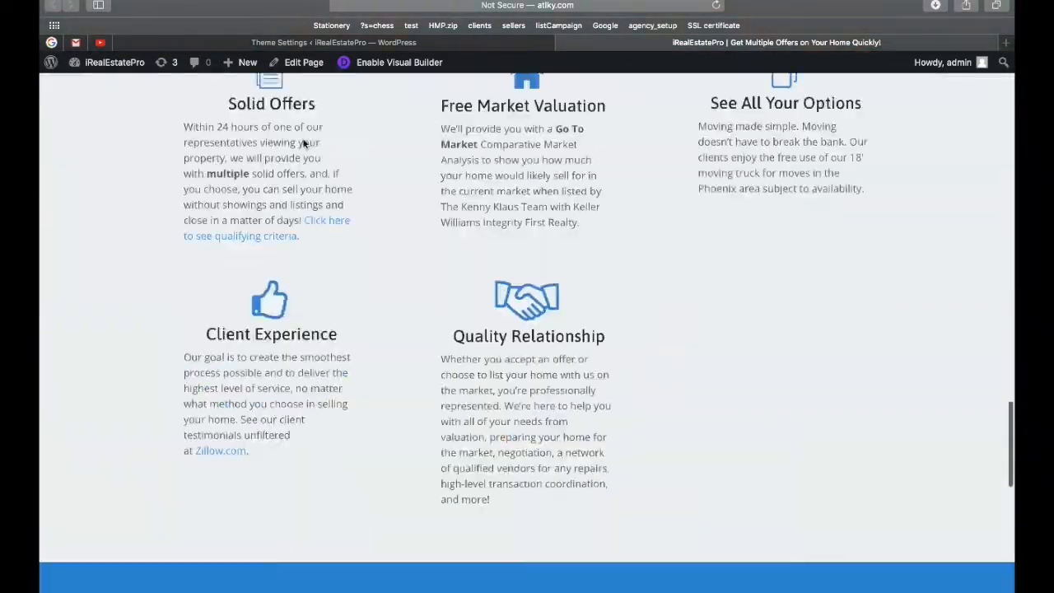
pyautogui.scroll(-5, 304, 144)
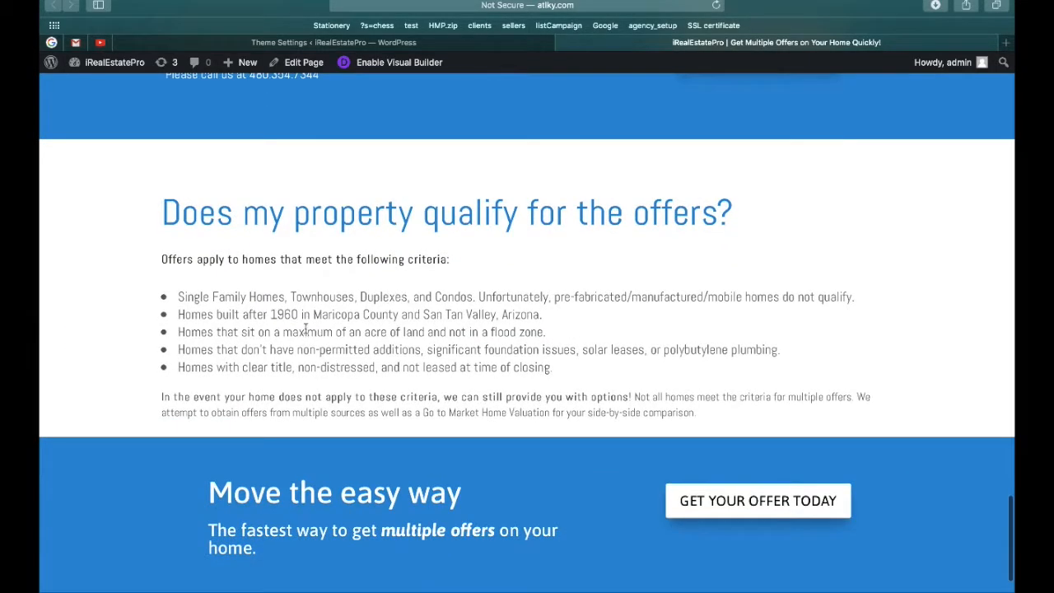
pyautogui.scroll(1, 283, 314)
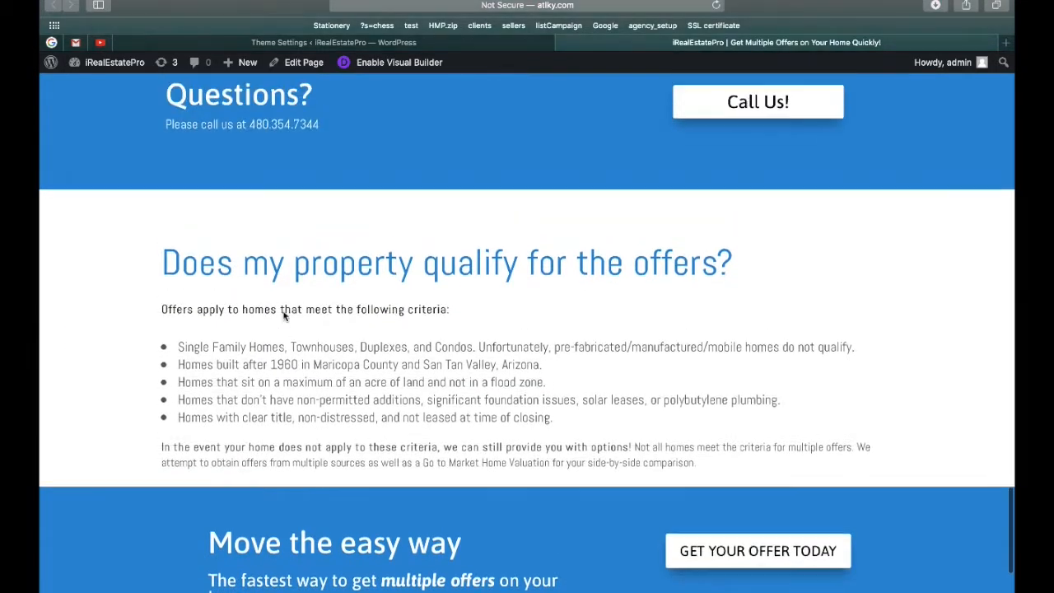
pyautogui.scroll(-2, 283, 313)
pyautogui.scroll(-3, 284, 313)
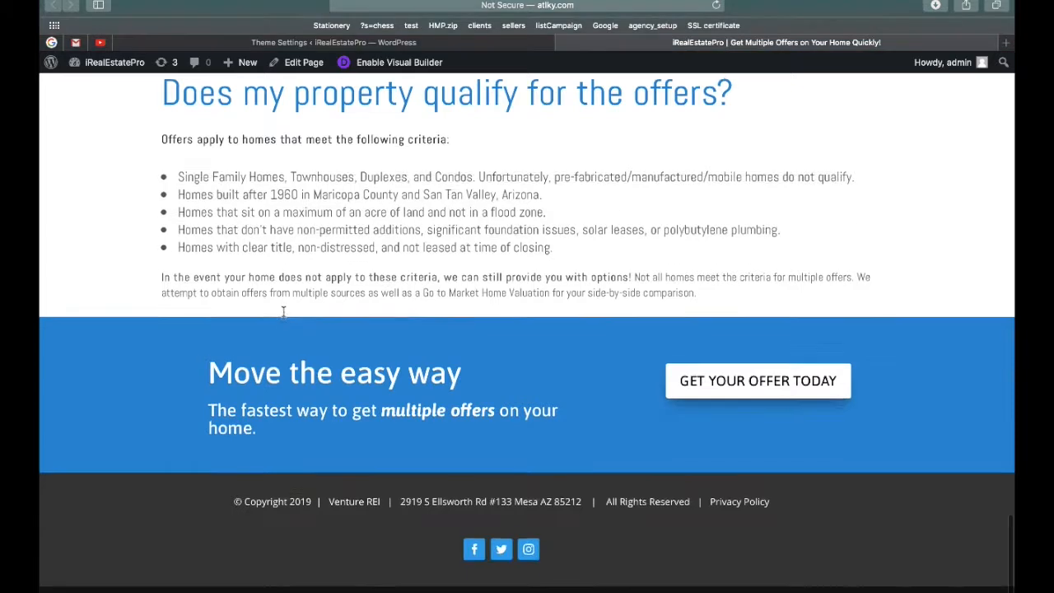
pyautogui.scroll(10, 382, 265)
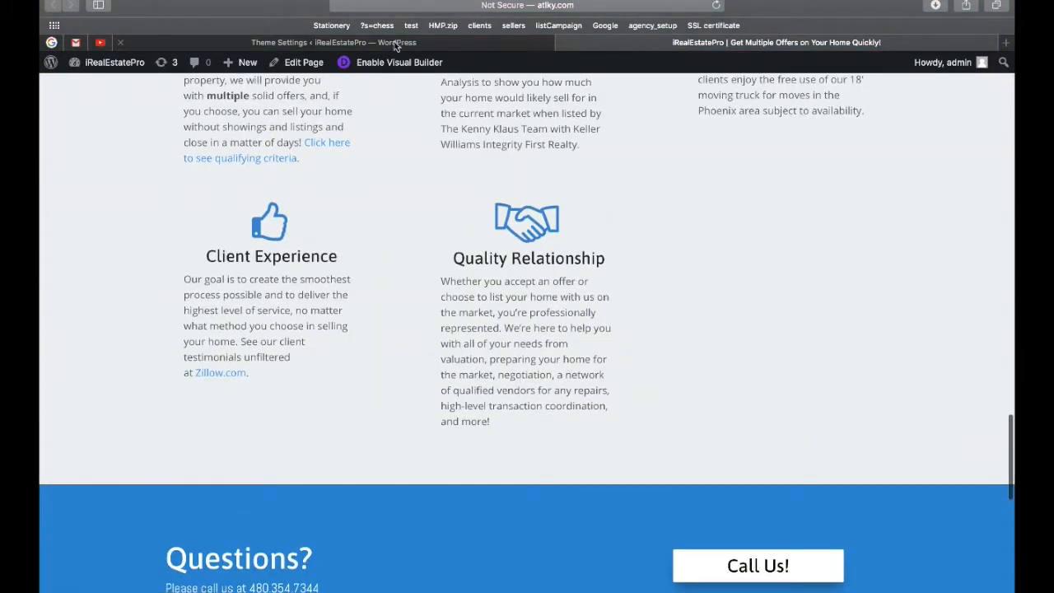
pyautogui.click(397, 43)
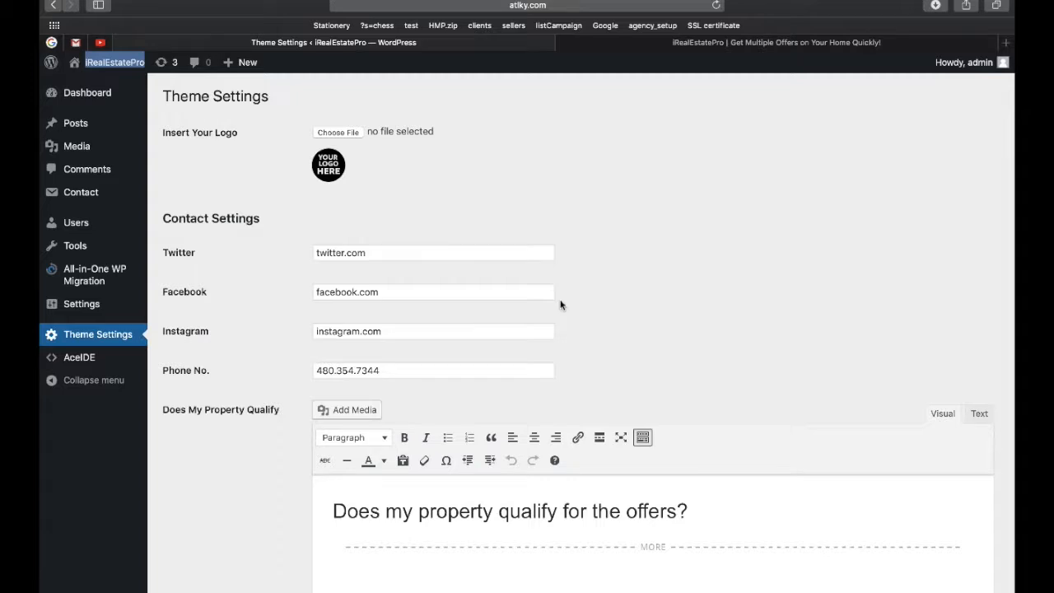
# Look over the saved Theme Settings, then switch back to the live site tab.
pyautogui.scroll(-8, 560, 304)
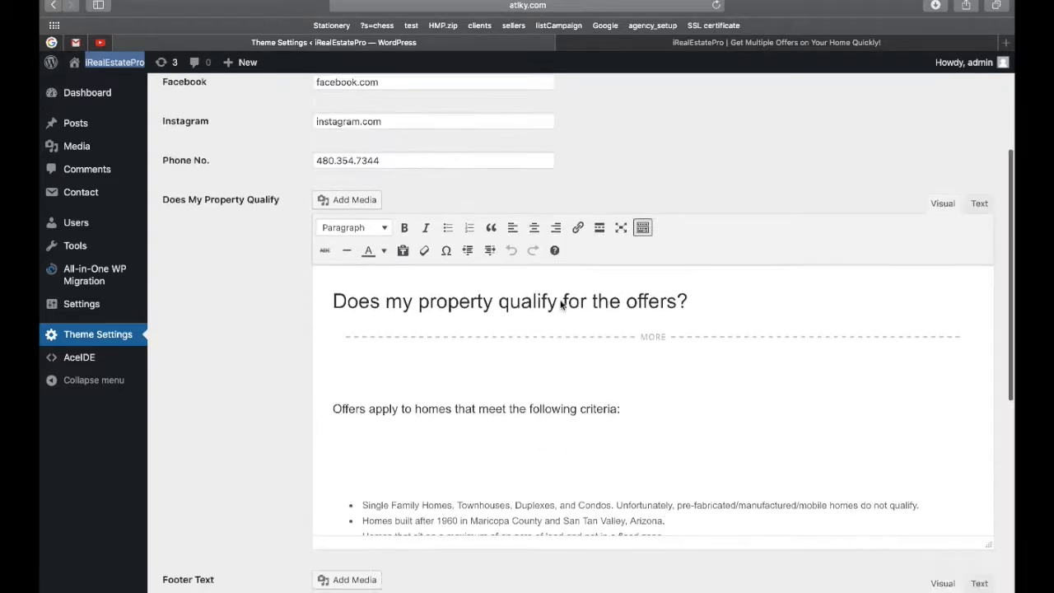
pyautogui.scroll(-4, 280, 319)
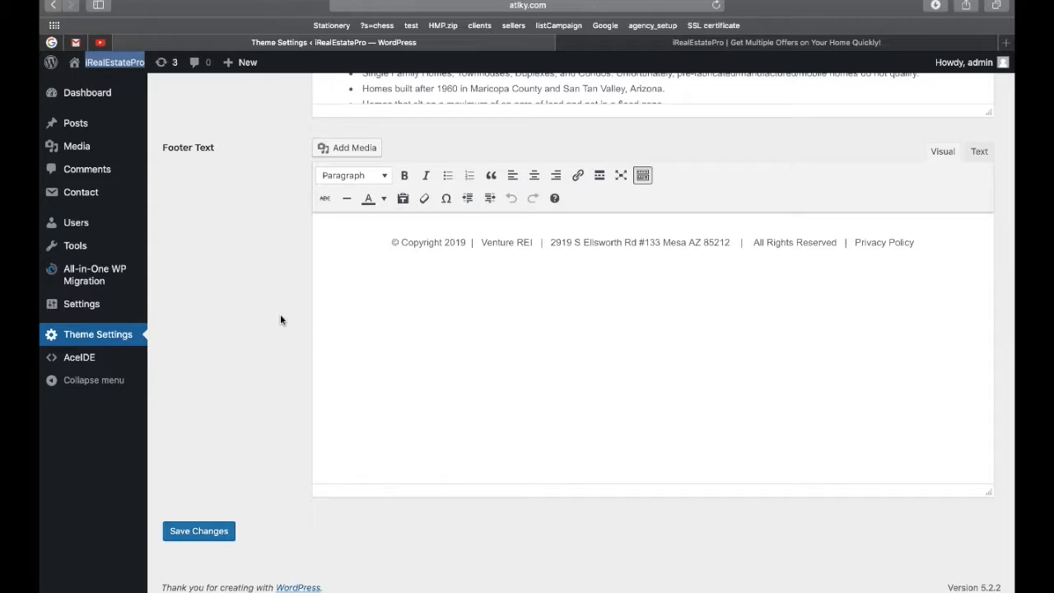
pyautogui.scroll(5, 280, 316)
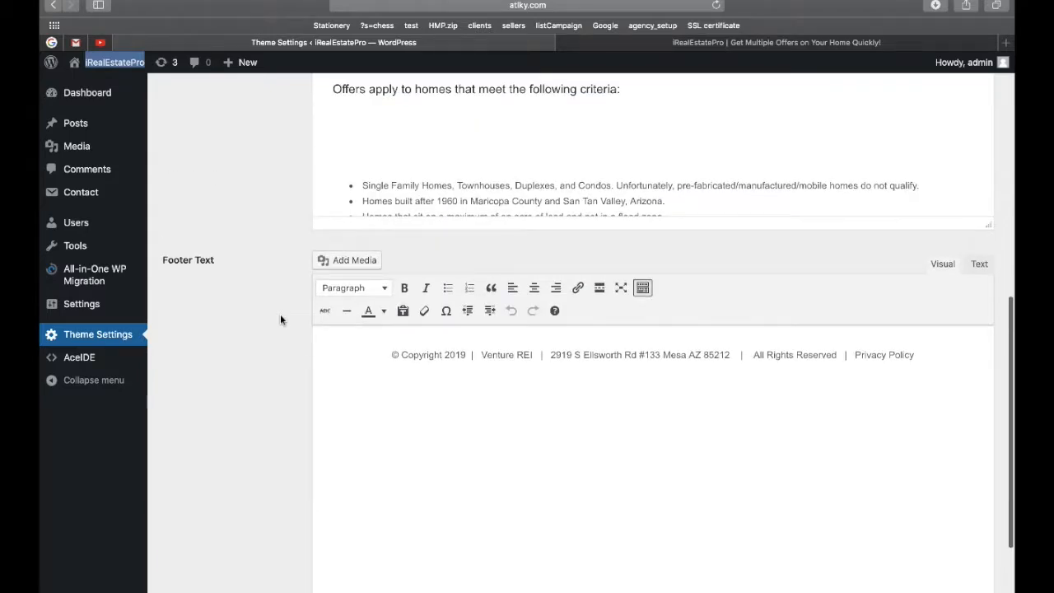
pyautogui.scroll(3, 280, 320)
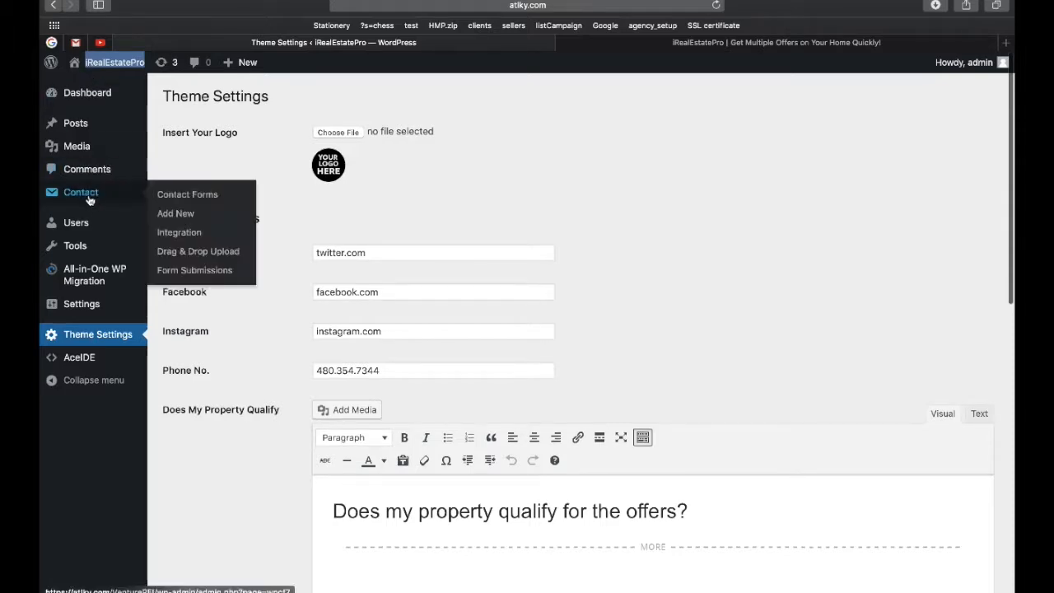
pyautogui.moveTo(135, 140)
pyautogui.click(698, 40)
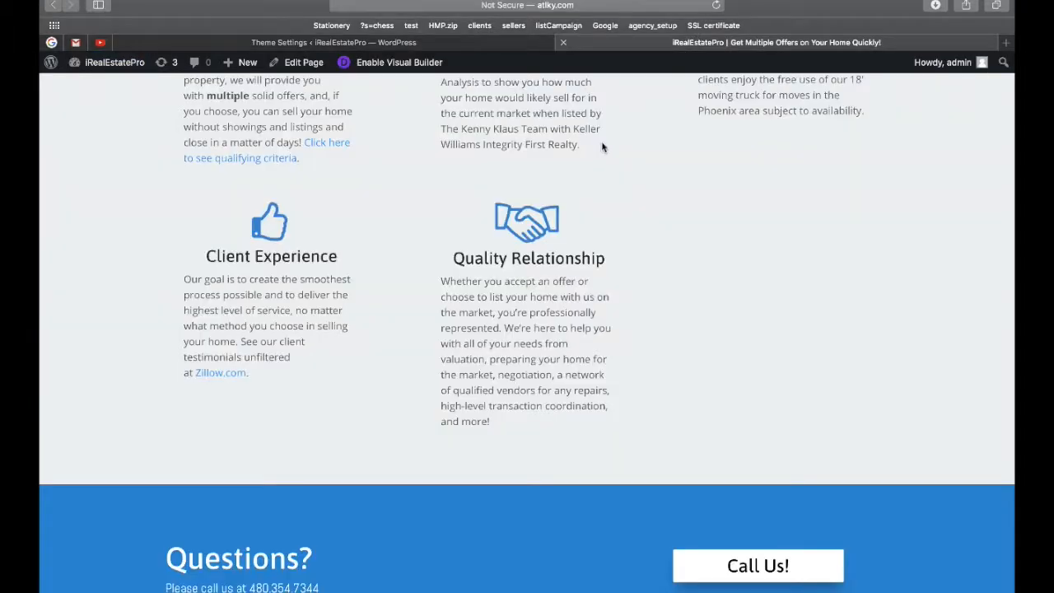
pyautogui.scroll(13, 596, 293)
pyautogui.scroll(15, 597, 297)
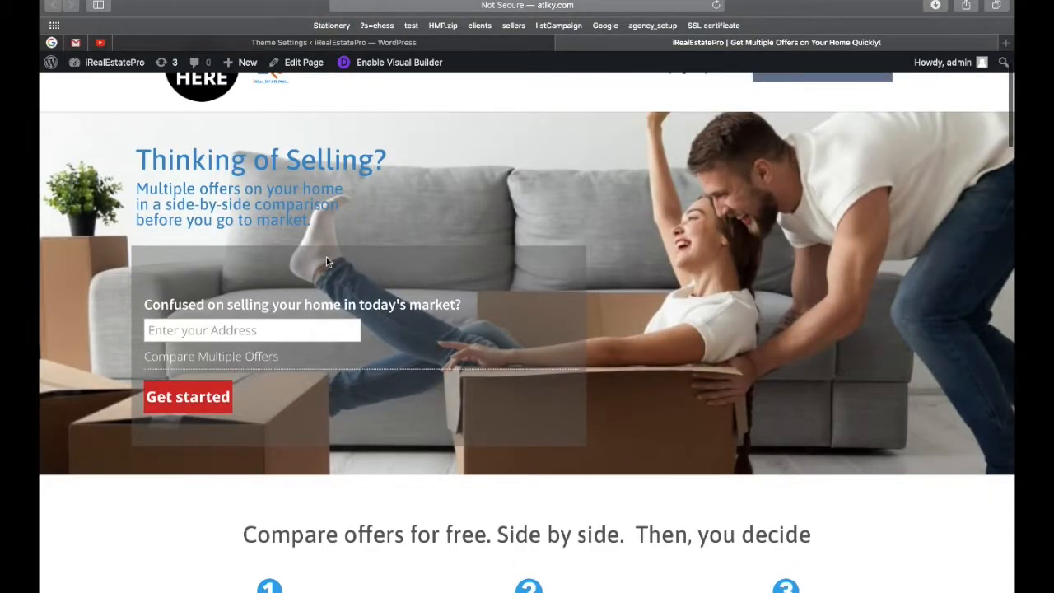
pyautogui.scroll(2, 404, 332)
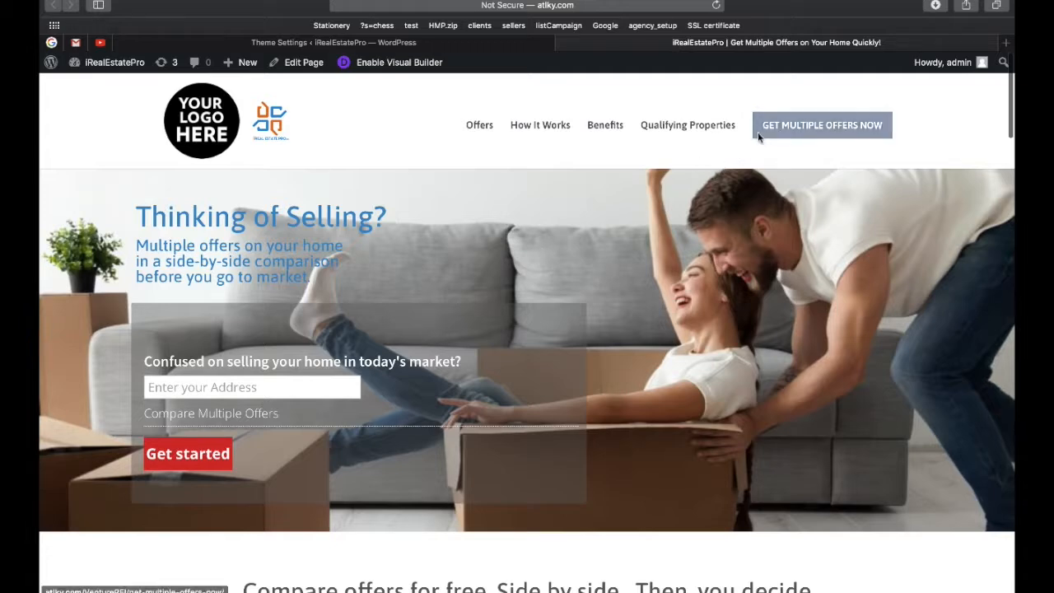
pyautogui.scroll(-2, 537, 322)
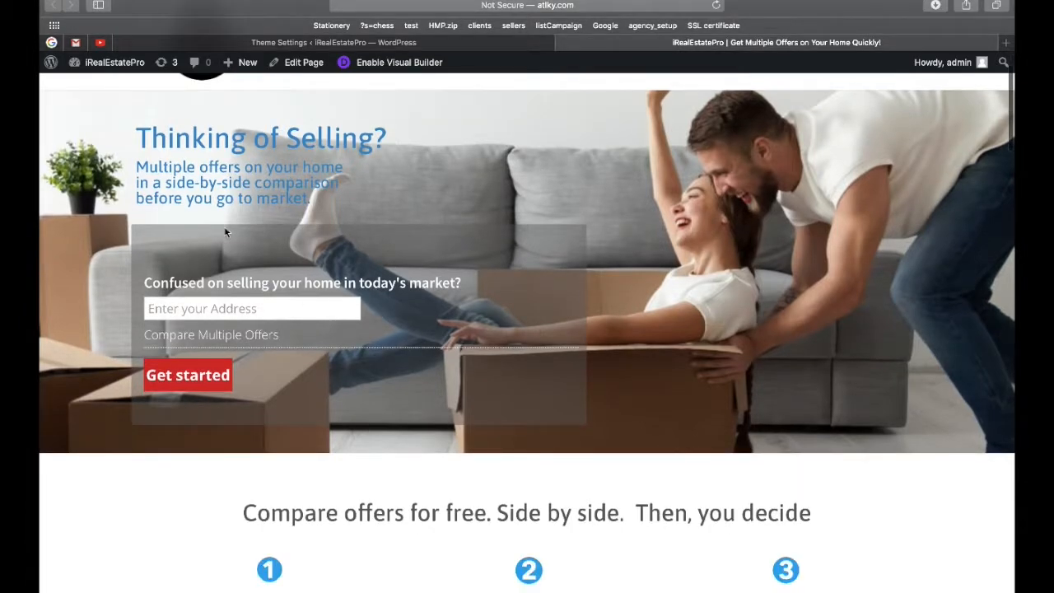
pyautogui.click(213, 304)
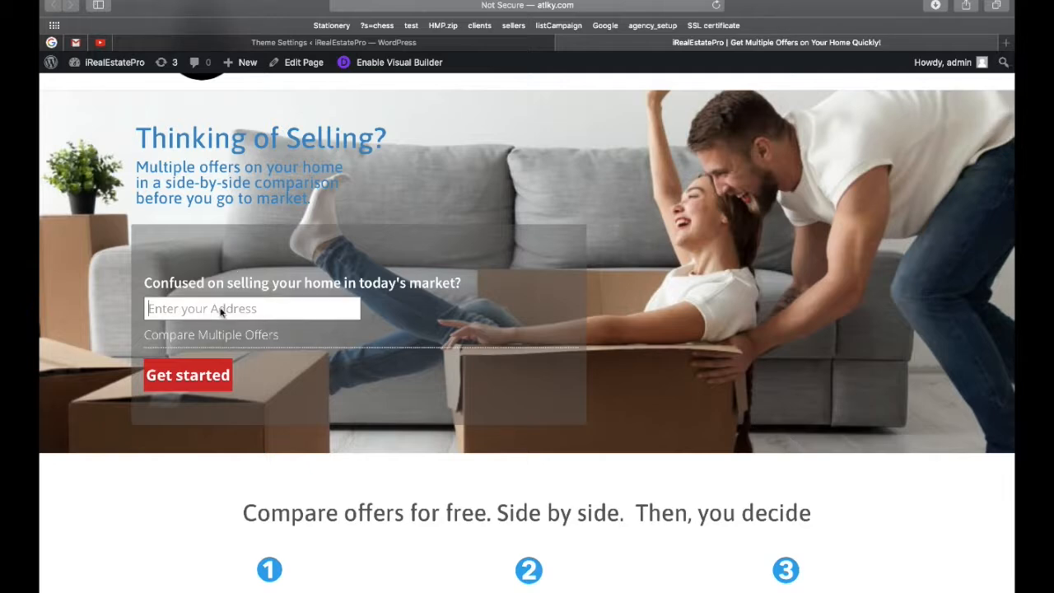
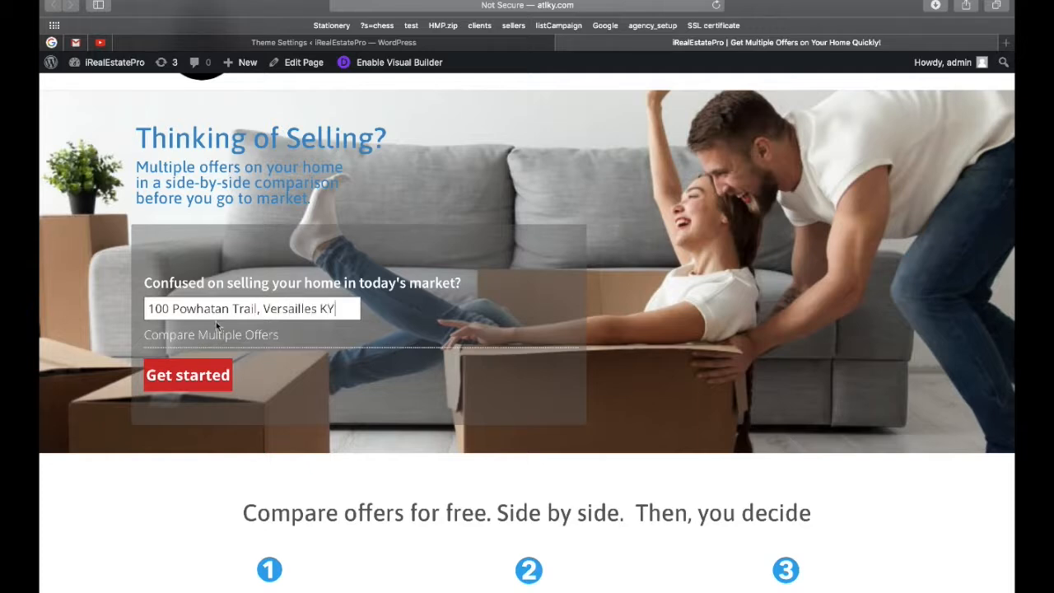
pyautogui.click(188, 377)
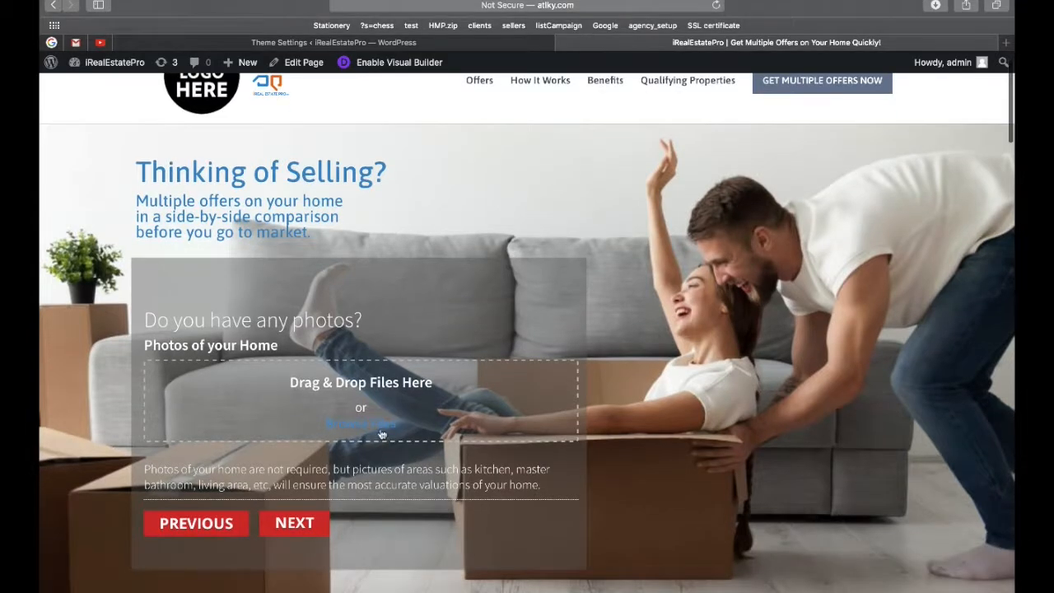
# Upload cropped-insert-logo-here.png from the Desktop as the home photo.
pyautogui.click(375, 425)
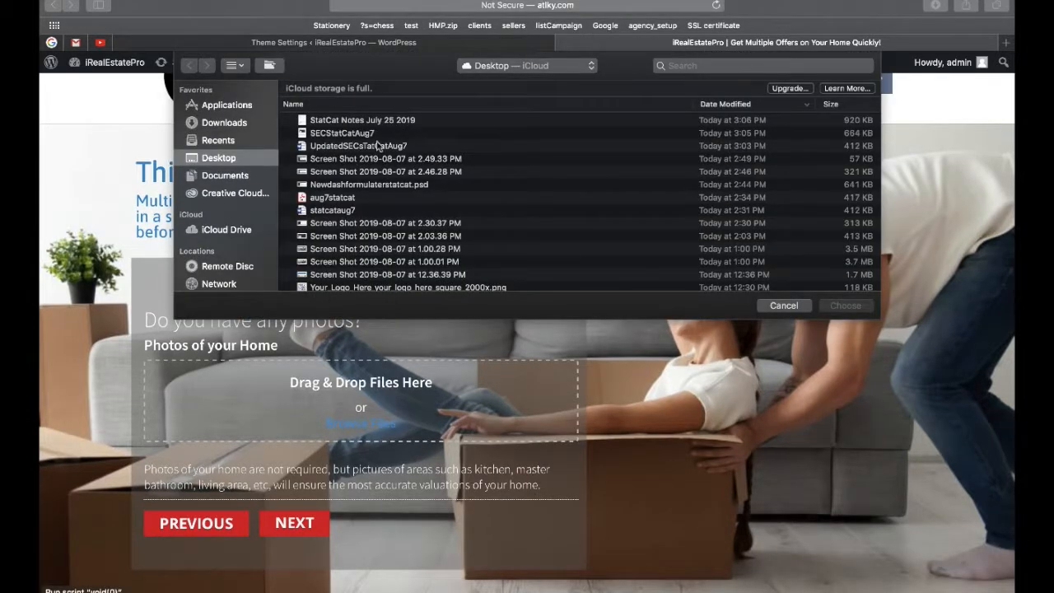
pyautogui.scroll(-3, 406, 185)
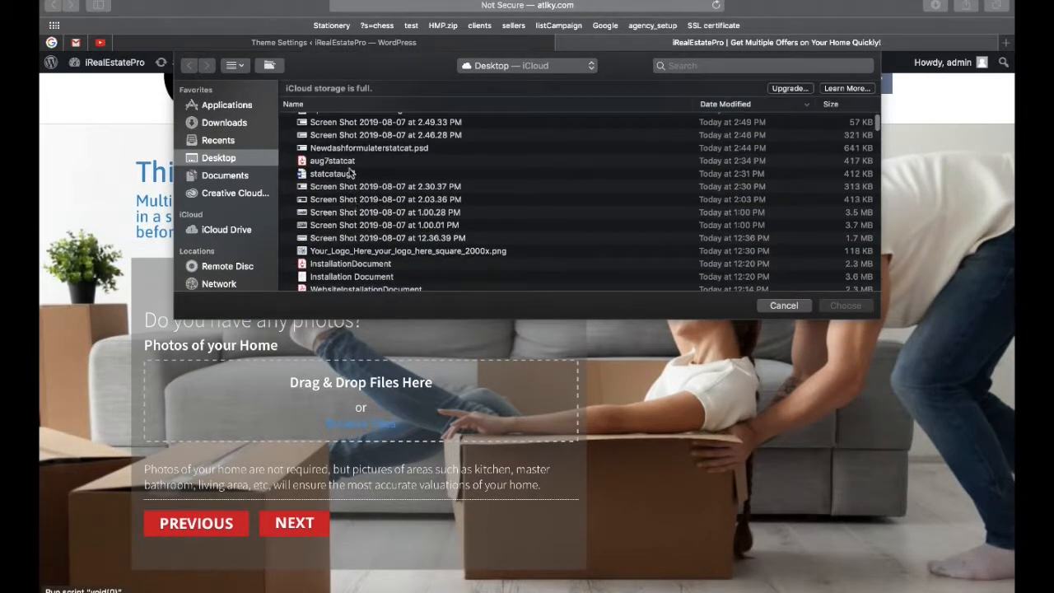
pyautogui.click(344, 163)
pyautogui.scroll(-4, 348, 177)
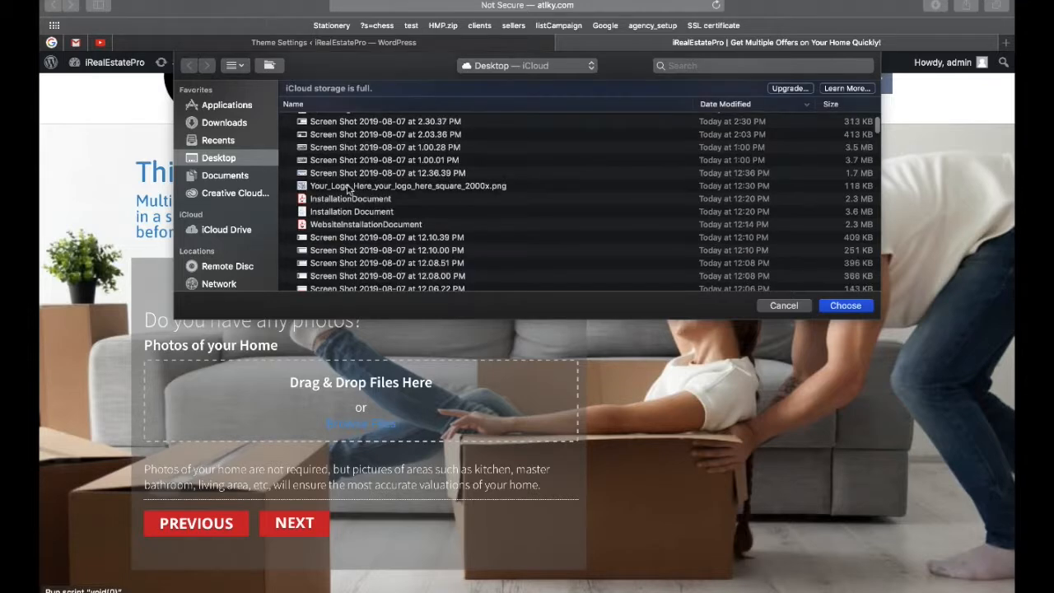
pyautogui.scroll(-3, 361, 213)
pyautogui.scroll(-8, 361, 213)
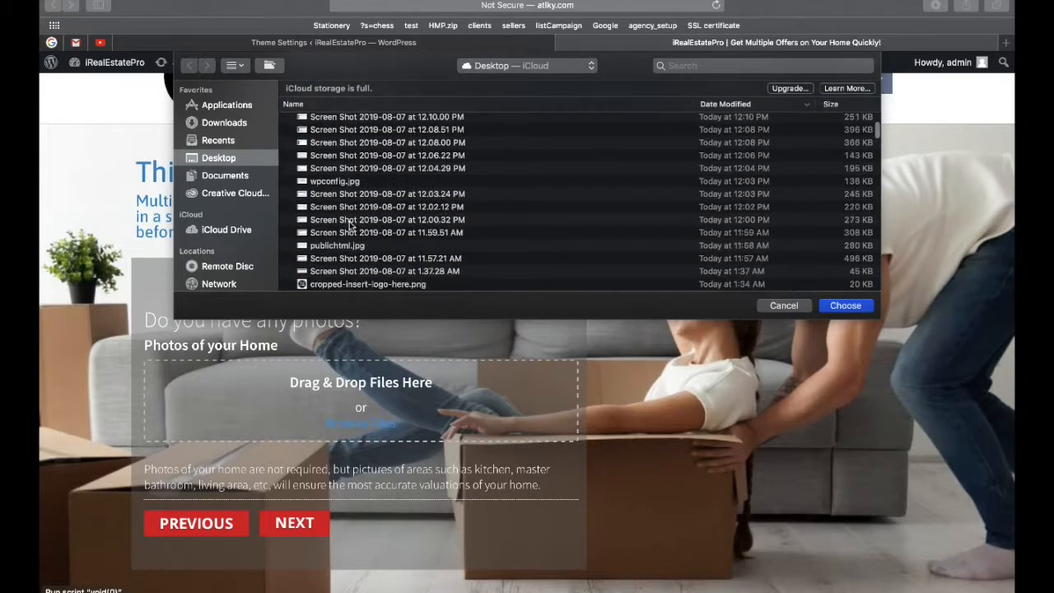
pyautogui.doubleClick(346, 245)
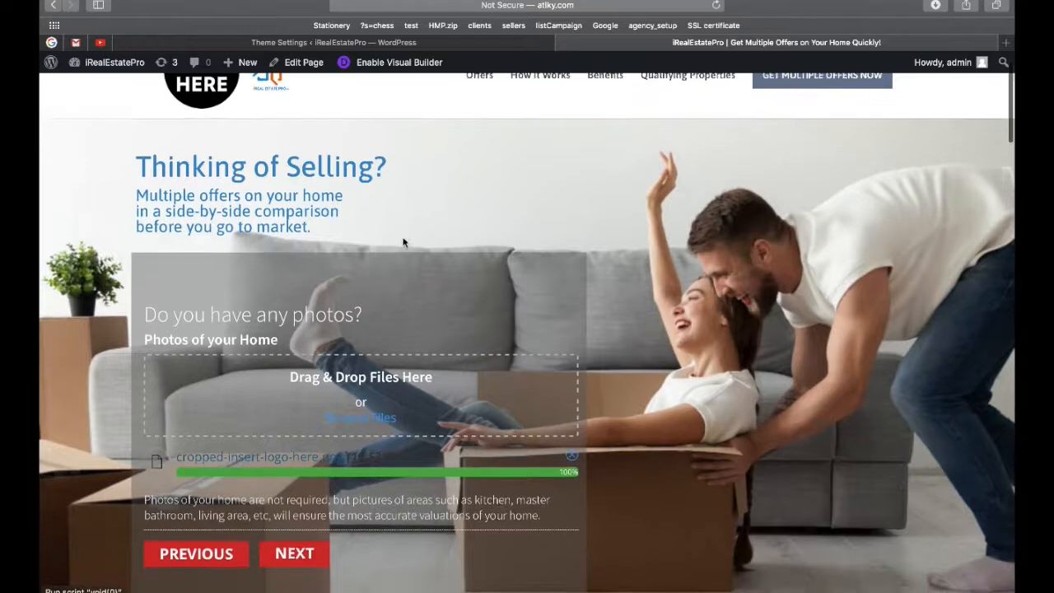
pyautogui.scroll(-2, 346, 406)
pyautogui.click(294, 473)
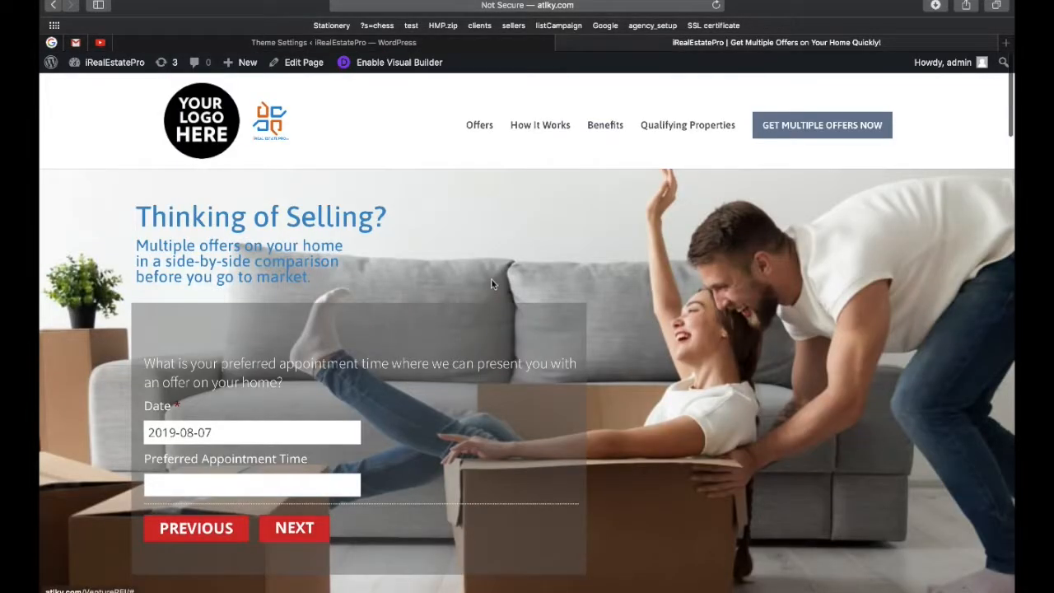
# Set the preferred appointment time to 8 AM.
pyautogui.scroll(-1, 346, 338)
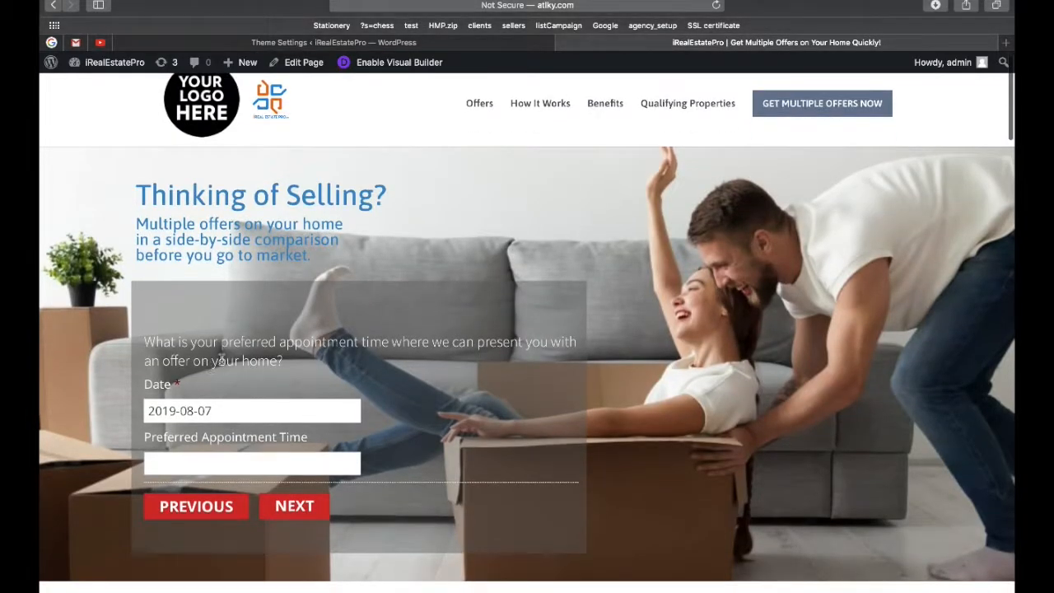
pyautogui.scroll(-1, 219, 372)
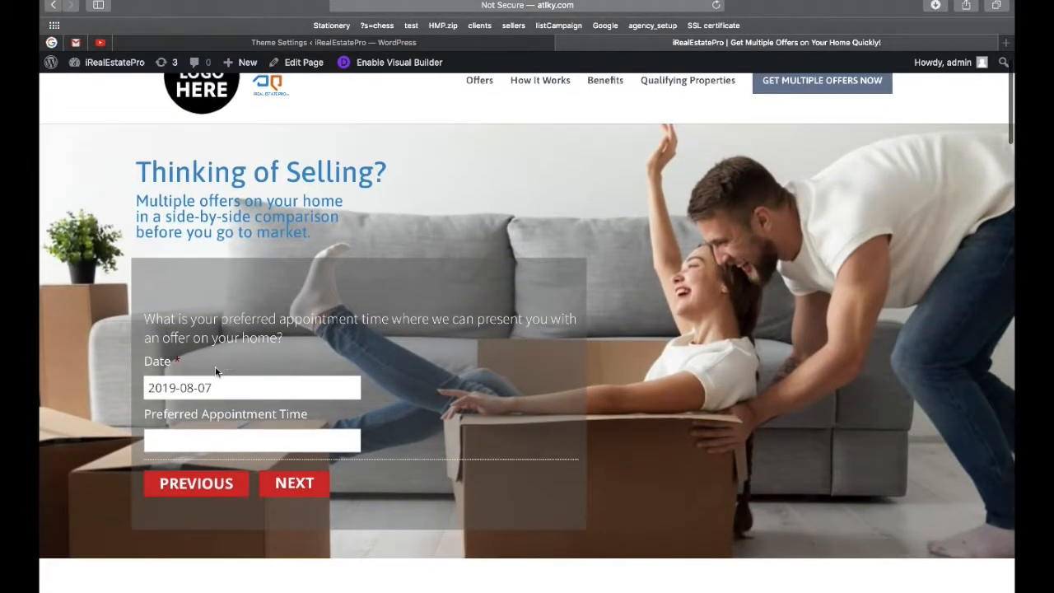
pyautogui.click(216, 439)
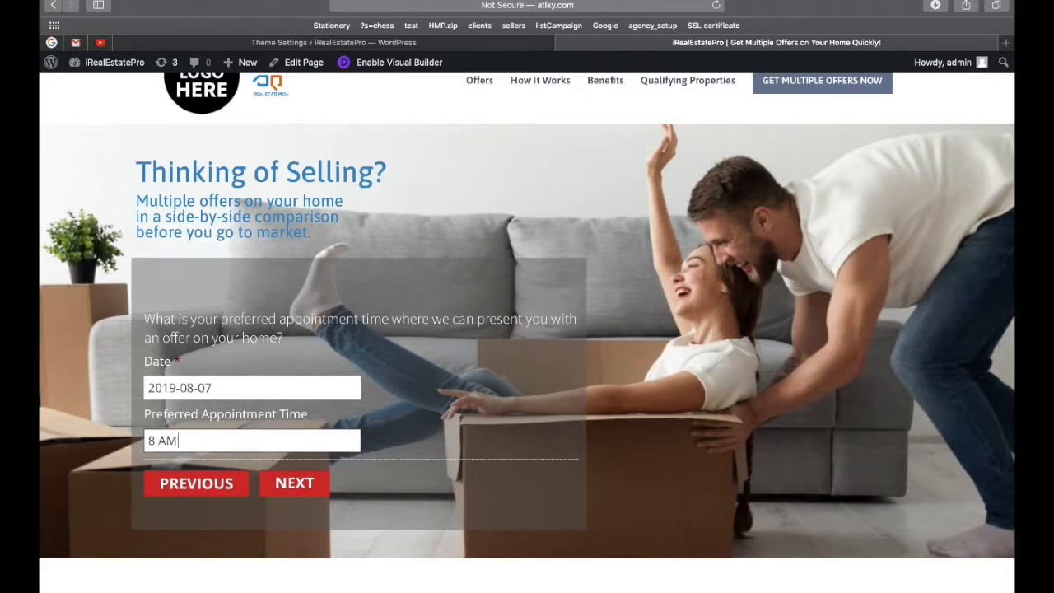
pyautogui.click(280, 482)
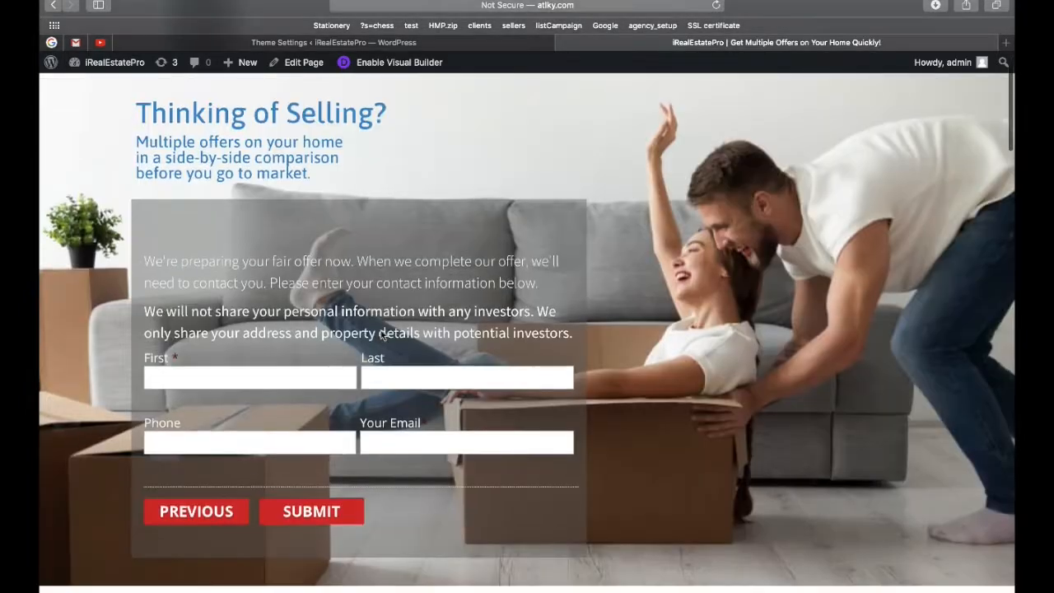
# Fill in the contact's first and last name, phone number and e-mail, then submit the form.
pyautogui.click(272, 379)
pyautogui.press('Tab')
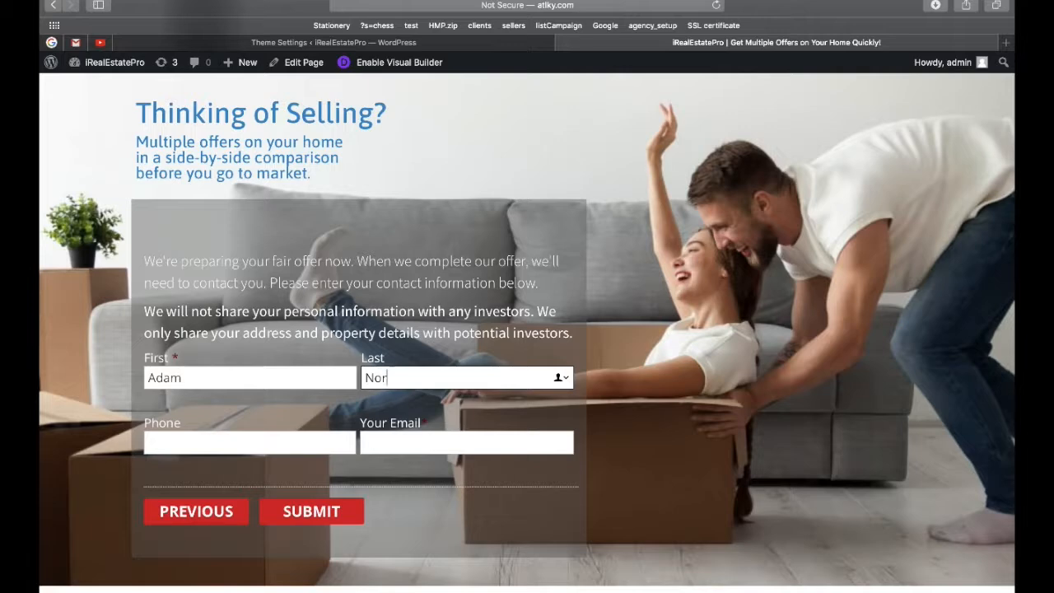
pyautogui.press('Tab')
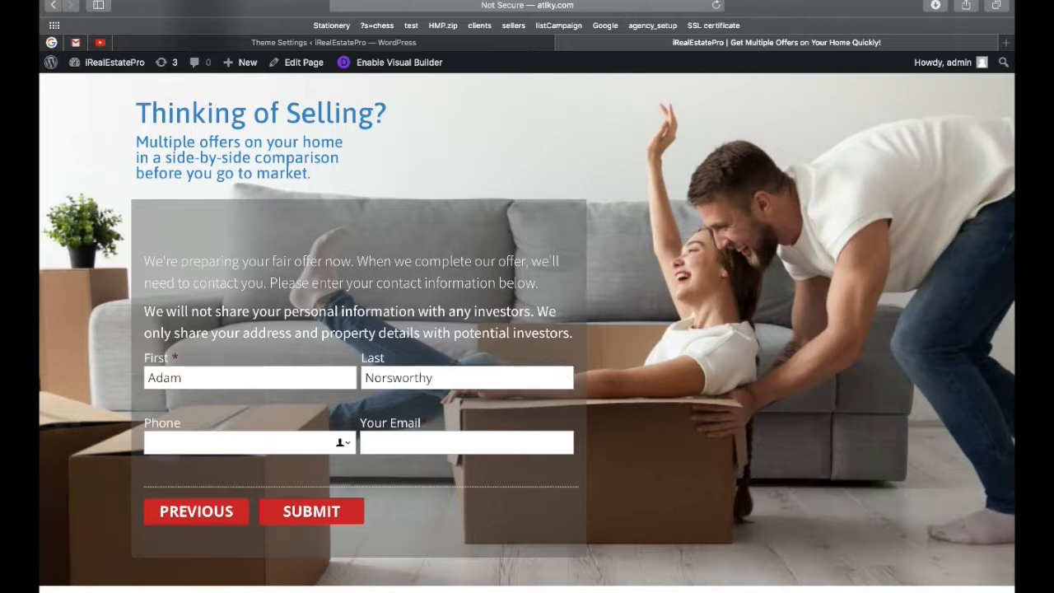
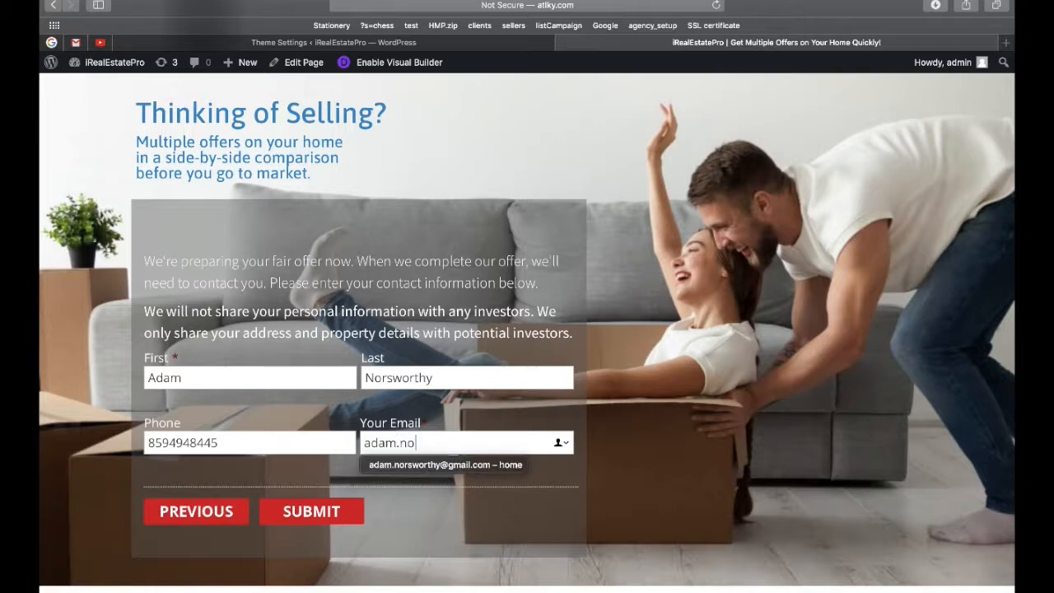
pyautogui.click(387, 464)
pyautogui.click(326, 511)
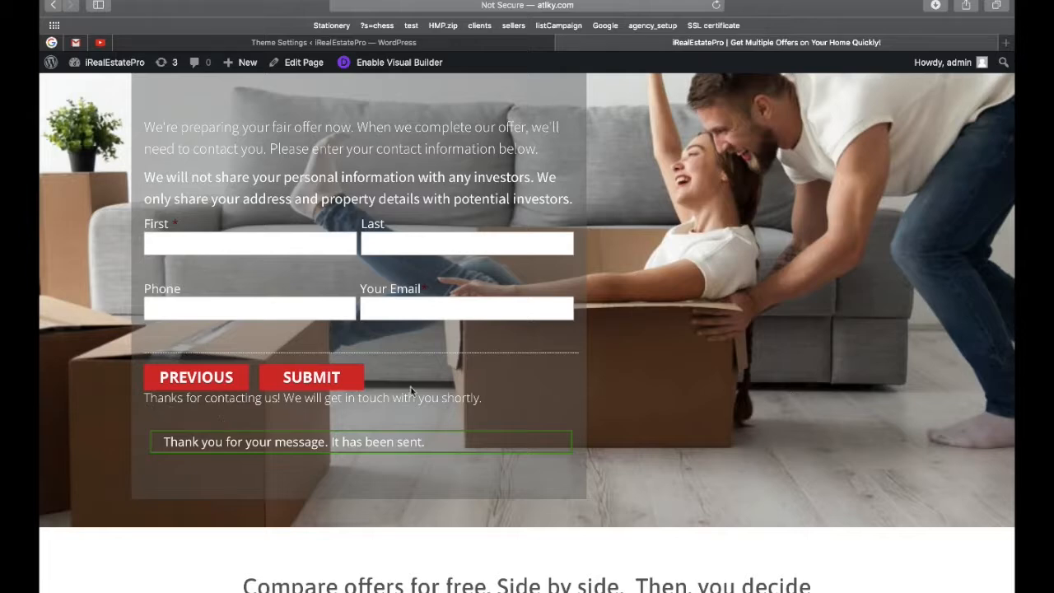
# Sign back in to the WordPress admin with the saved password.
pyautogui.scroll(-3, 411, 392)
pyautogui.scroll(10, 412, 392)
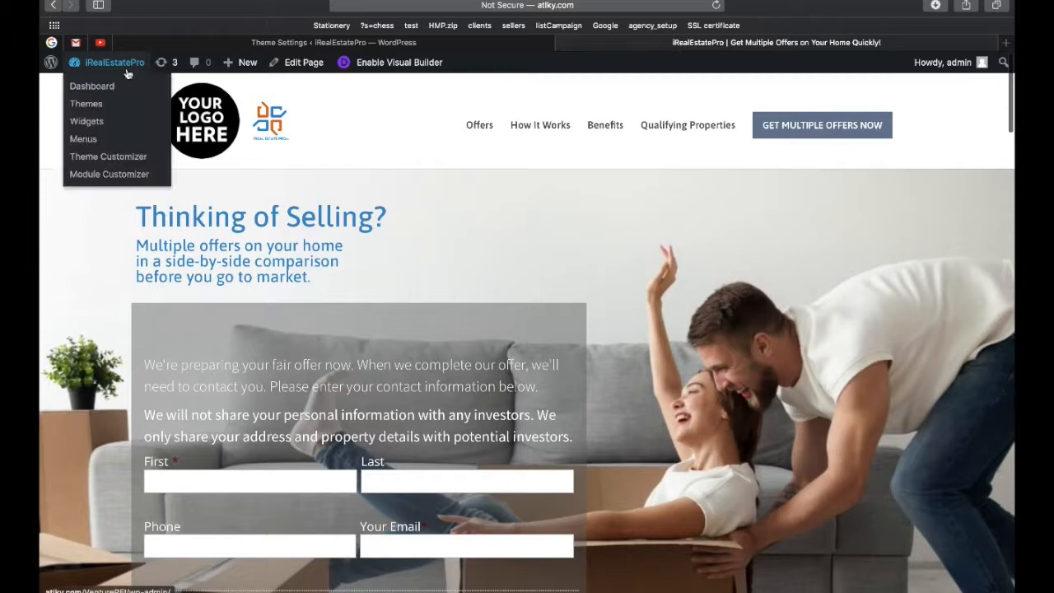
pyautogui.click(125, 71)
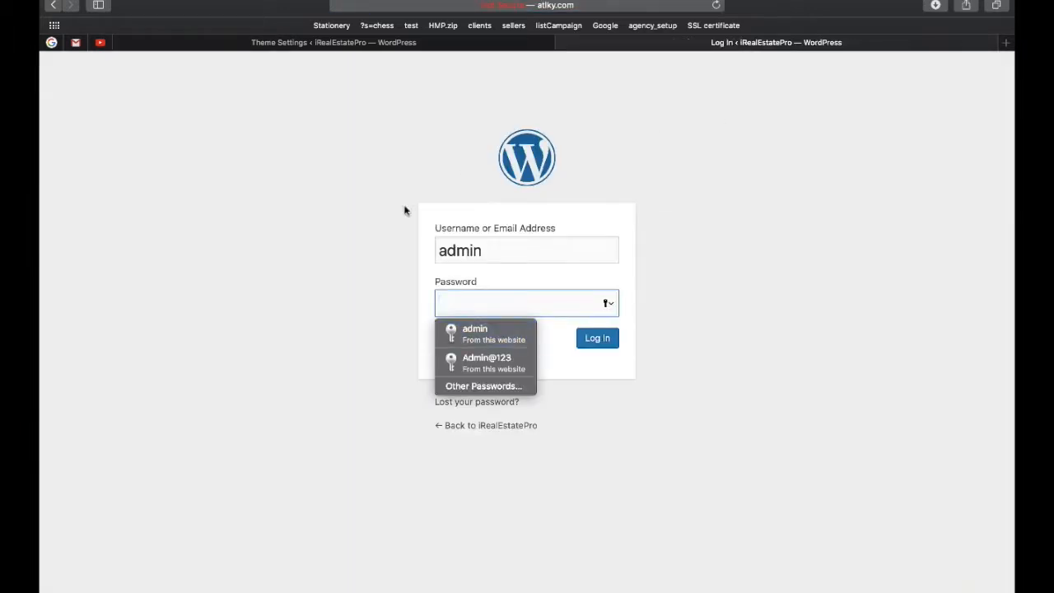
pyautogui.click(519, 330)
pyautogui.click(600, 344)
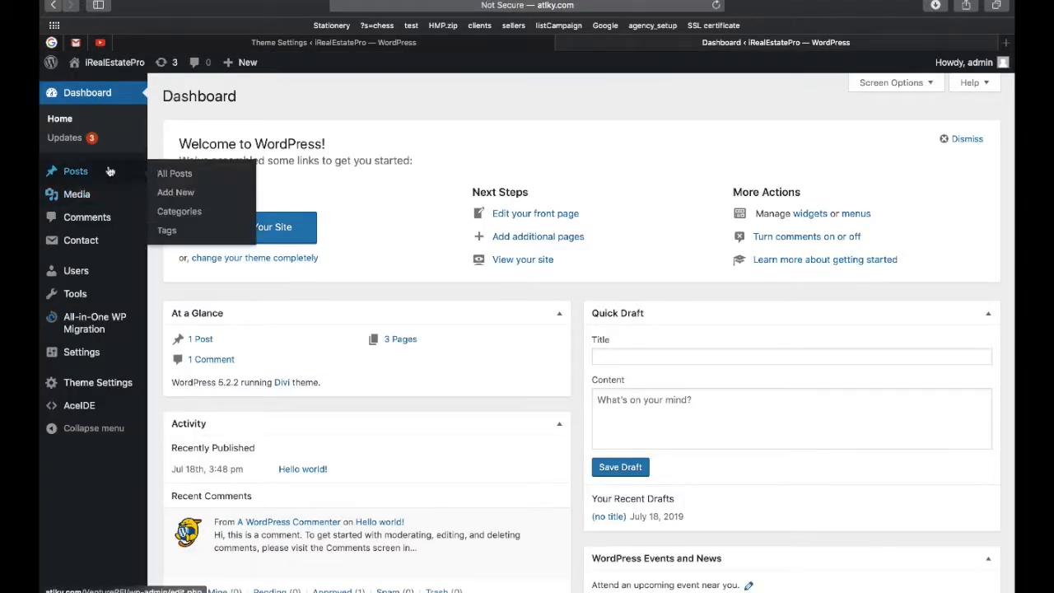
# Open Contact > Form Submissions to list the Get Offers and dragform forms.
pyautogui.moveTo(97, 245)
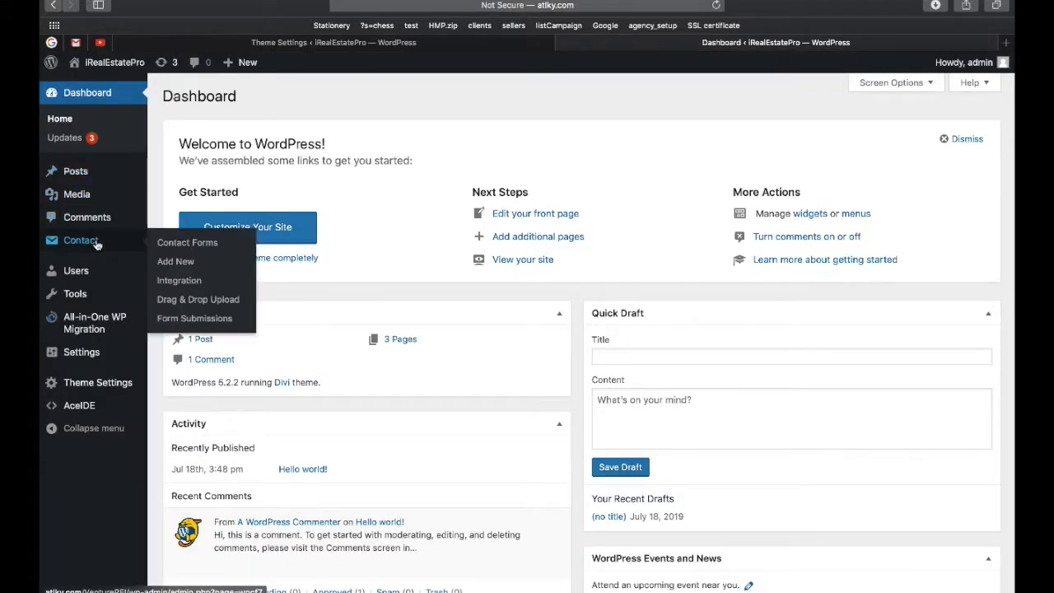
pyautogui.click(187, 319)
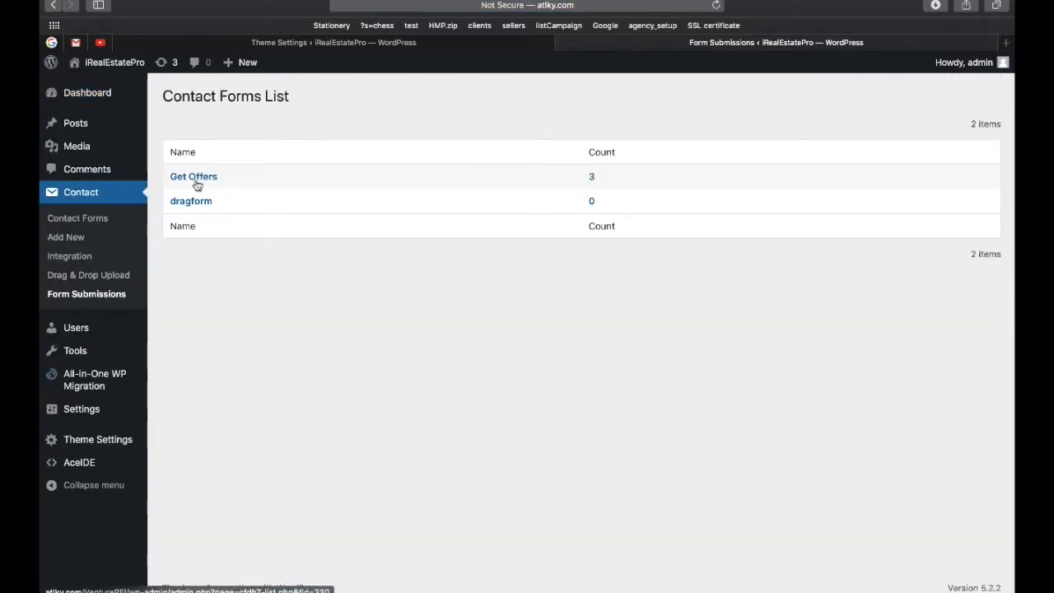
# Open the newest Get Offers entry and view its uploaded cropped-insert-logo-here.png image.
pyautogui.click(196, 182)
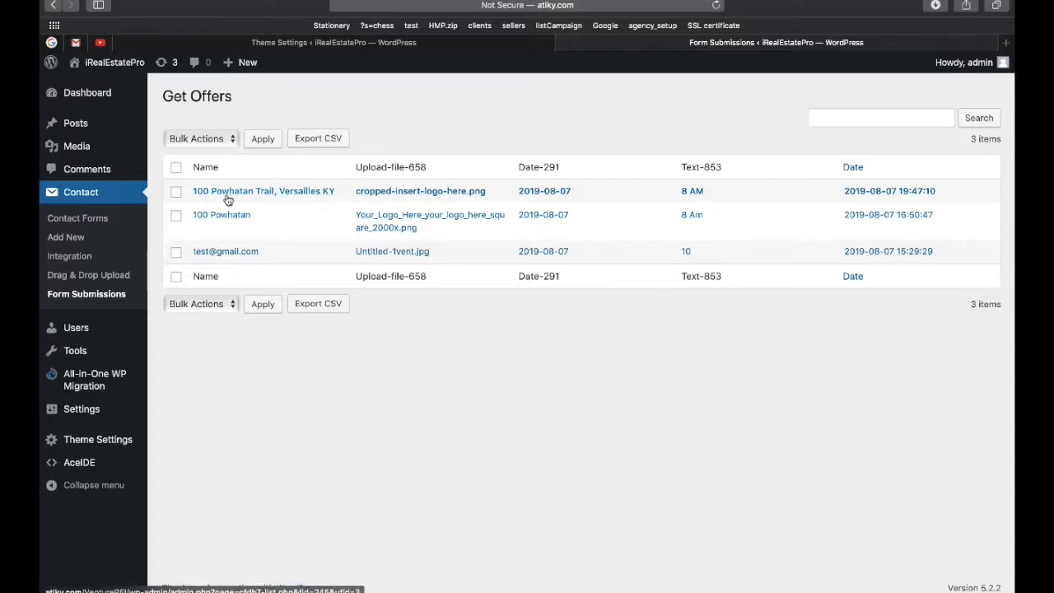
pyautogui.click(308, 191)
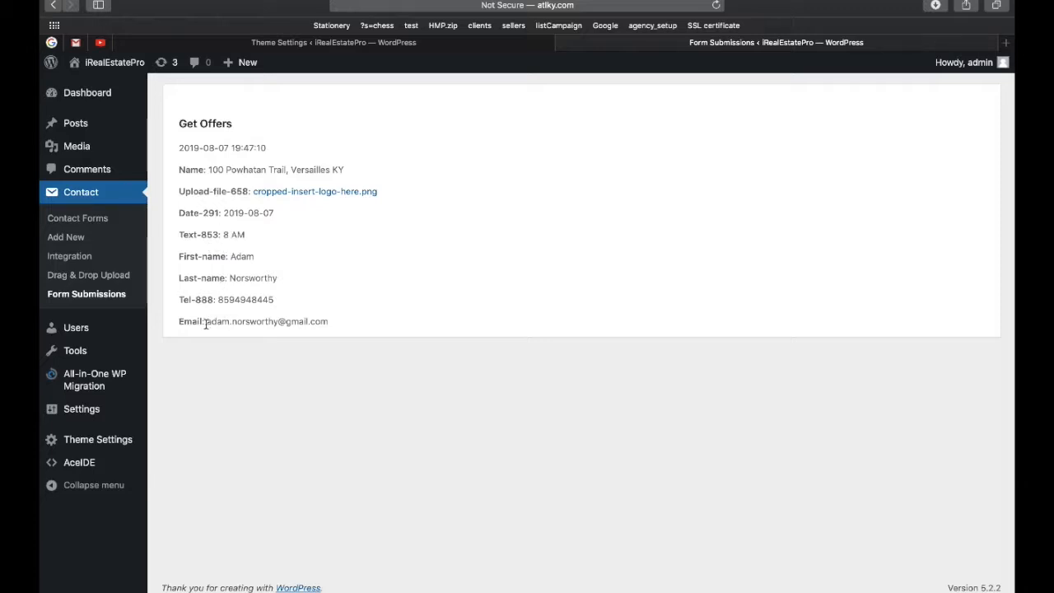
pyautogui.click(318, 193)
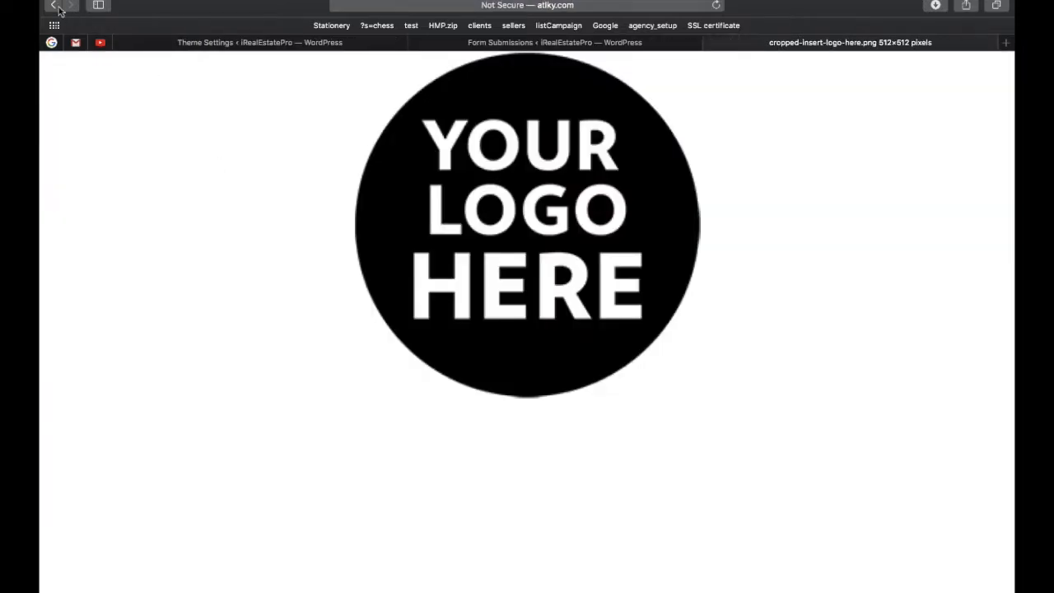
pyautogui.click(56, 6)
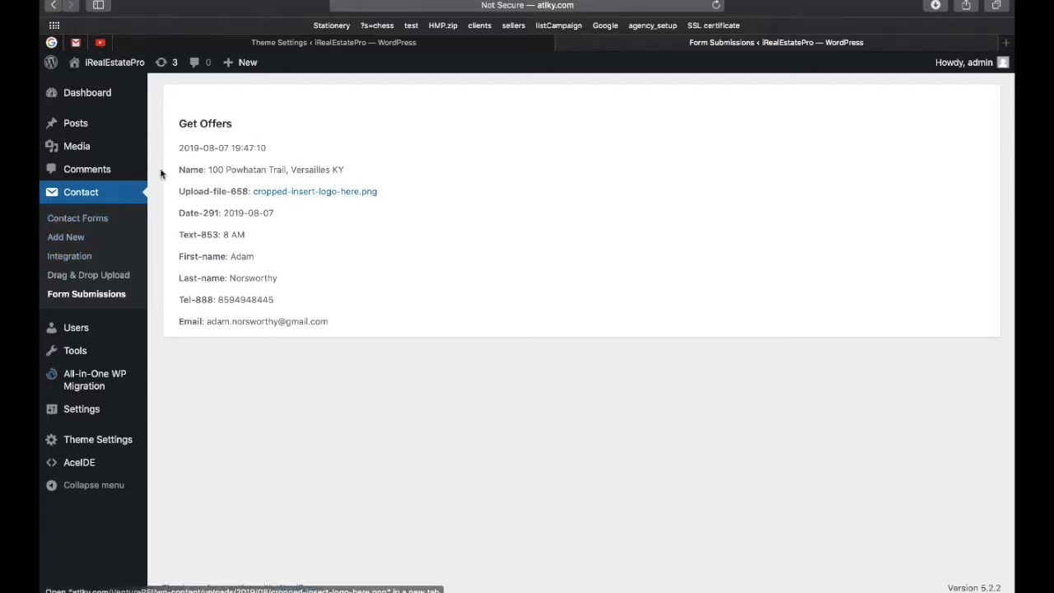
# Open the Get Offers contact form's Mail settings and review them.
pyautogui.click(72, 196)
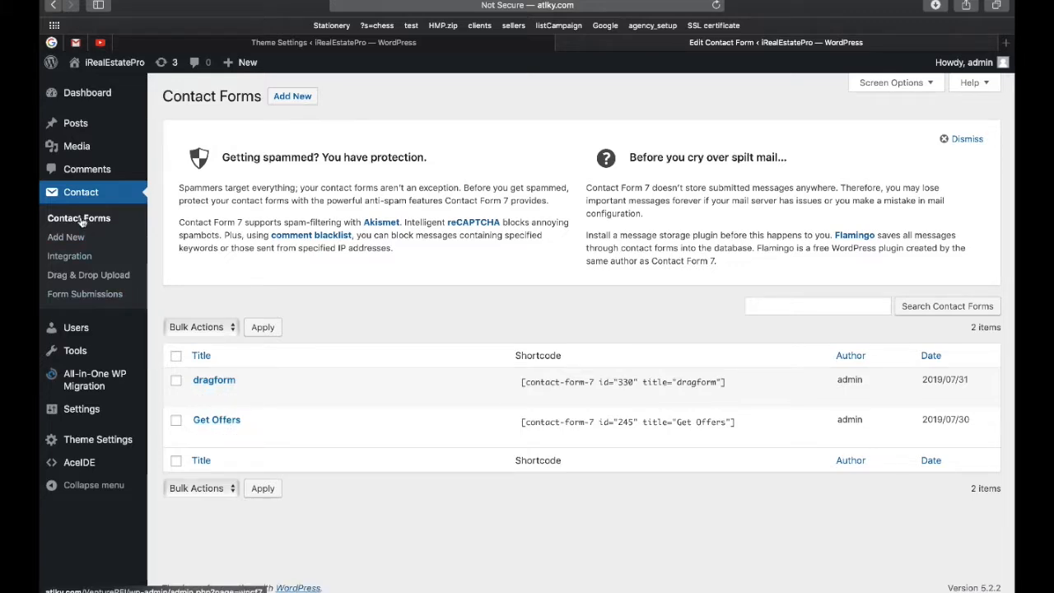
pyautogui.click(229, 421)
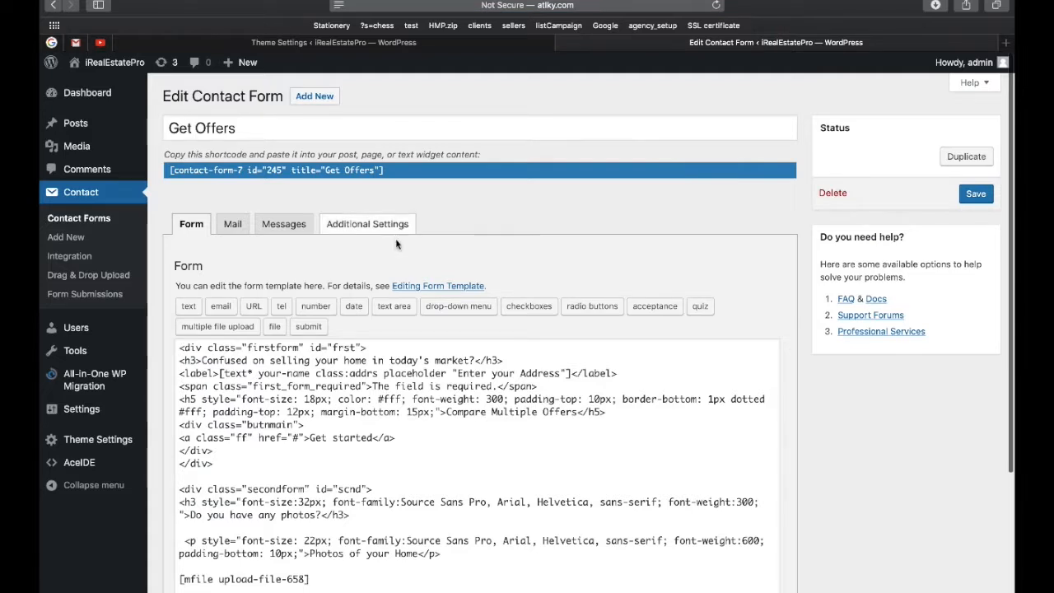
pyautogui.click(232, 223)
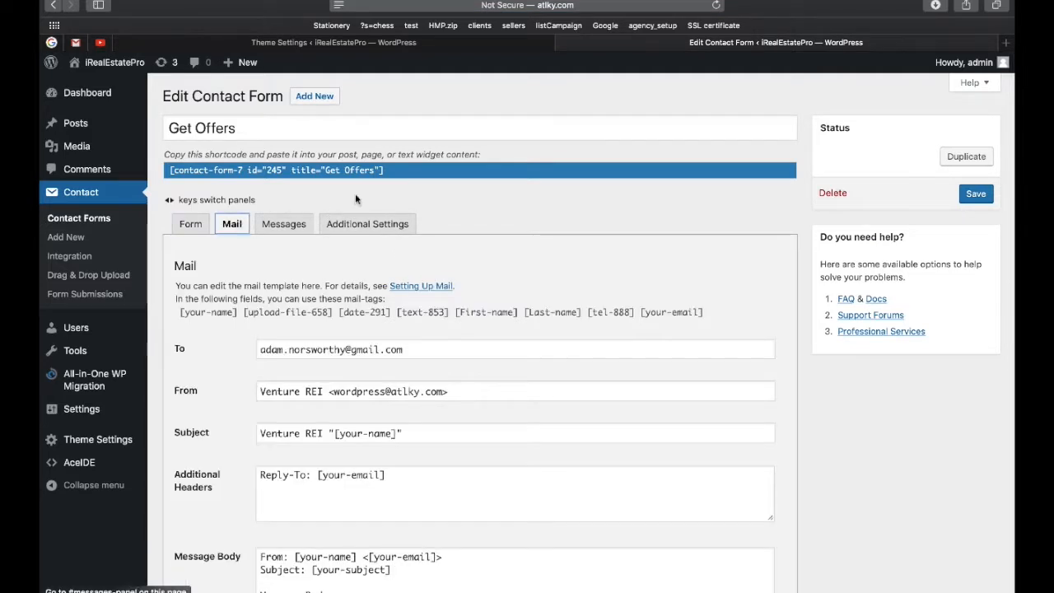
pyautogui.scroll(-1, 355, 198)
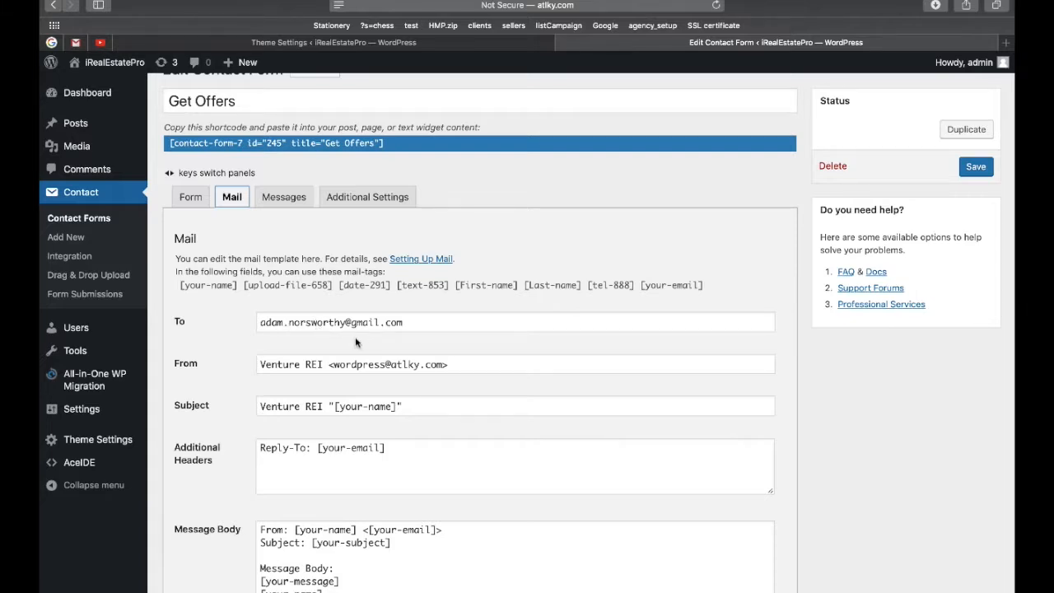
pyautogui.scroll(-1, 356, 340)
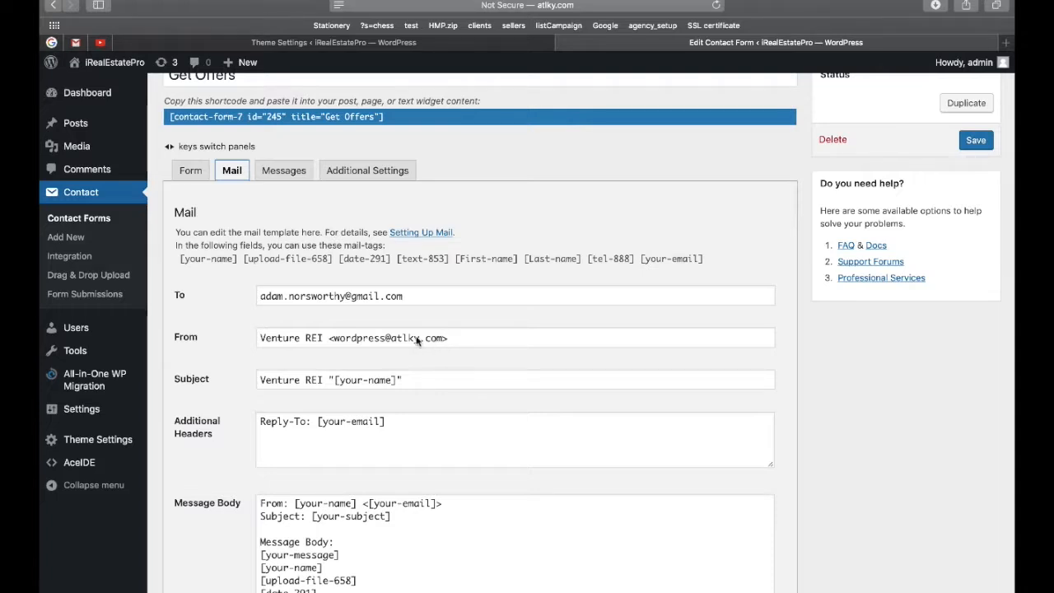
pyautogui.scroll(-1, 401, 344)
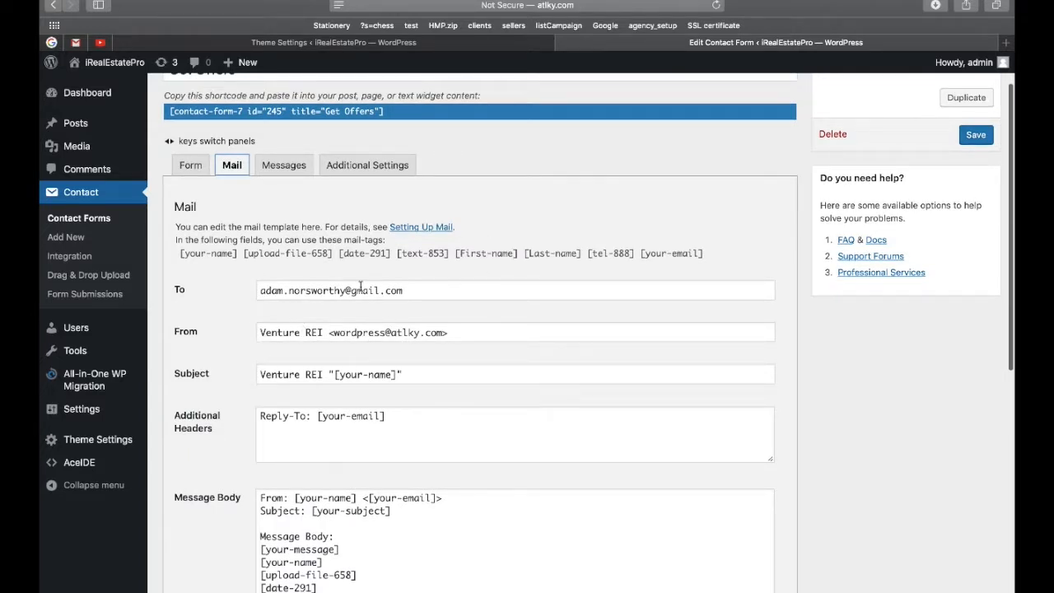
pyautogui.scroll(1, 362, 311)
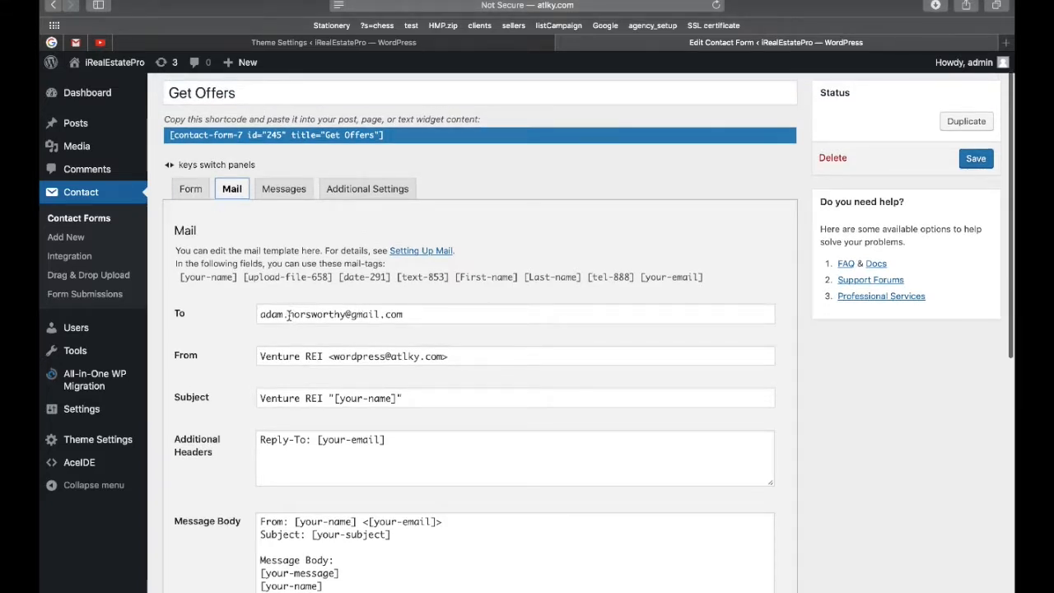
# Keep the Venture REI From address unchanged and save the form's mail settings.
pyautogui.moveTo(334, 355); pyautogui.dragTo(443, 358)
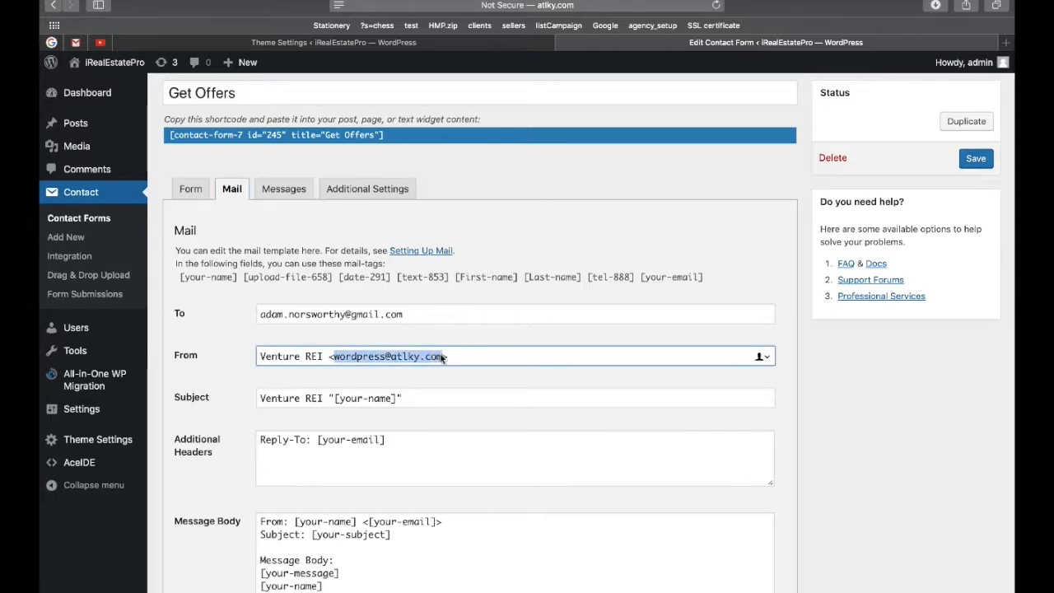
pyautogui.click(487, 338)
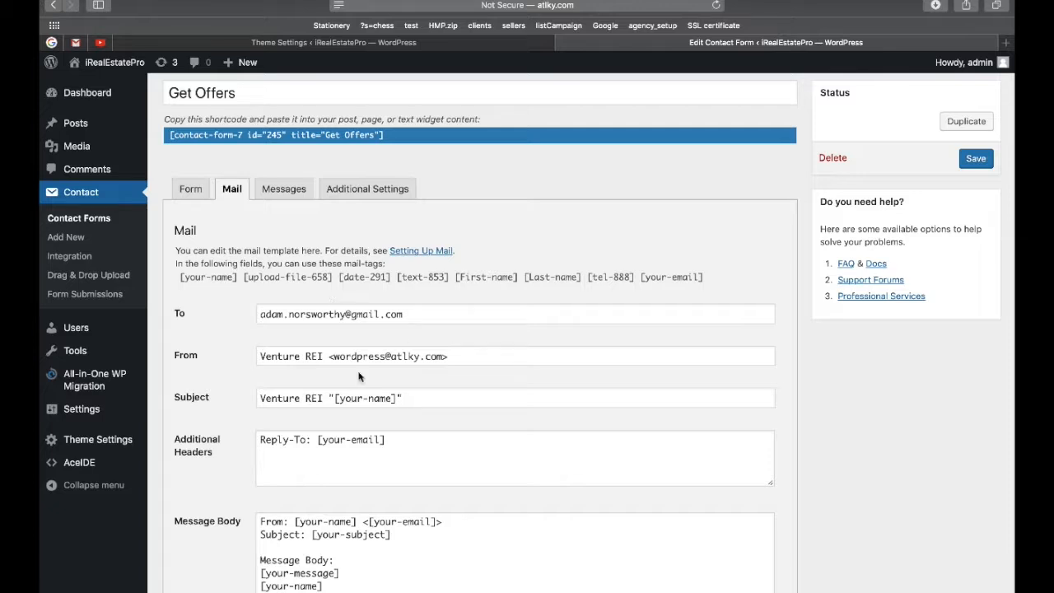
pyautogui.click(970, 161)
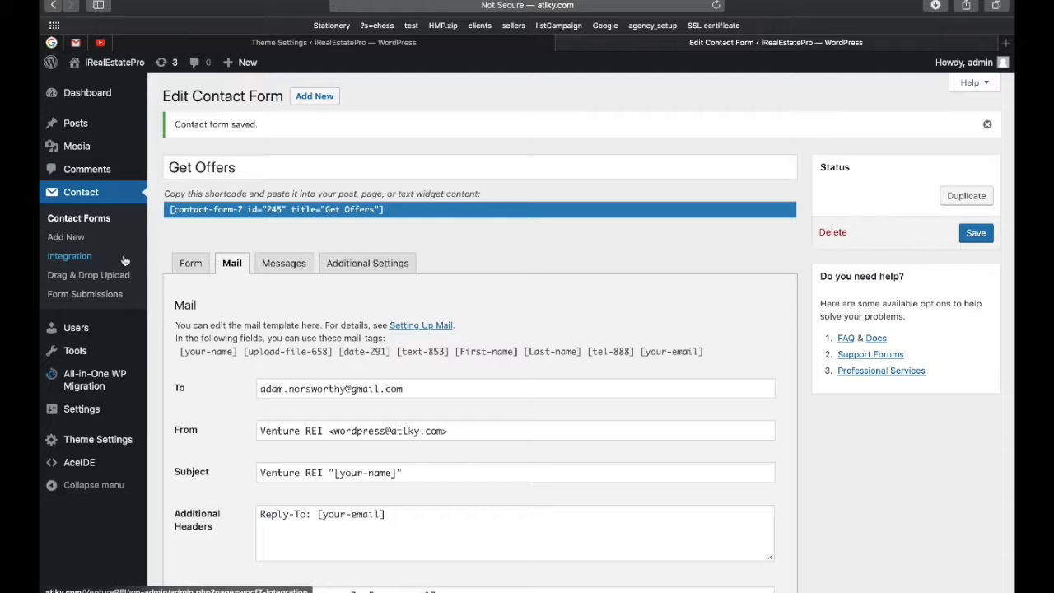
# Open the admin user's profile and generate a new strong password.
pyautogui.click(83, 330)
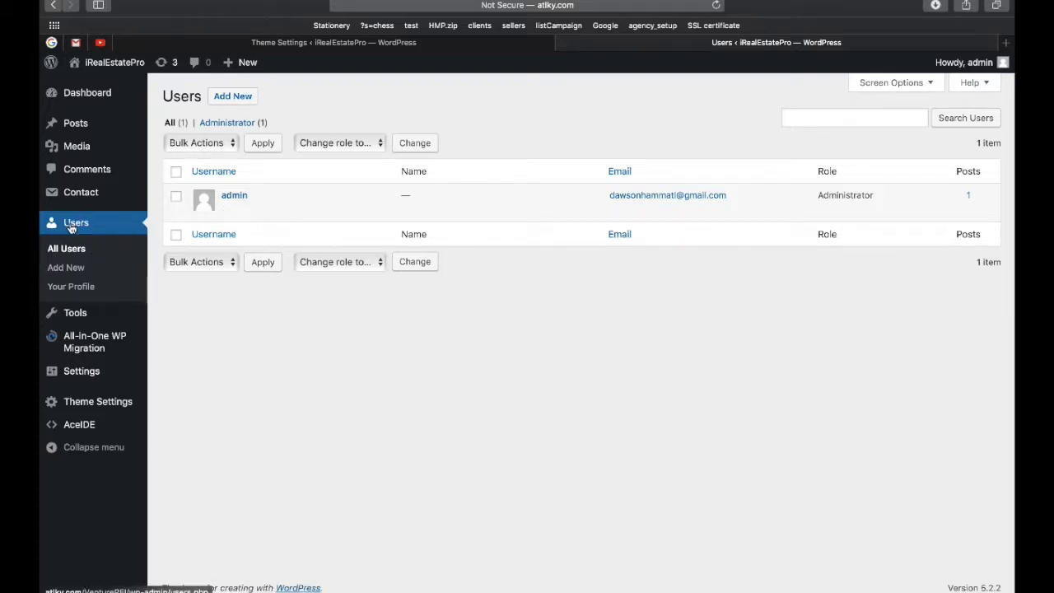
pyautogui.click(236, 196)
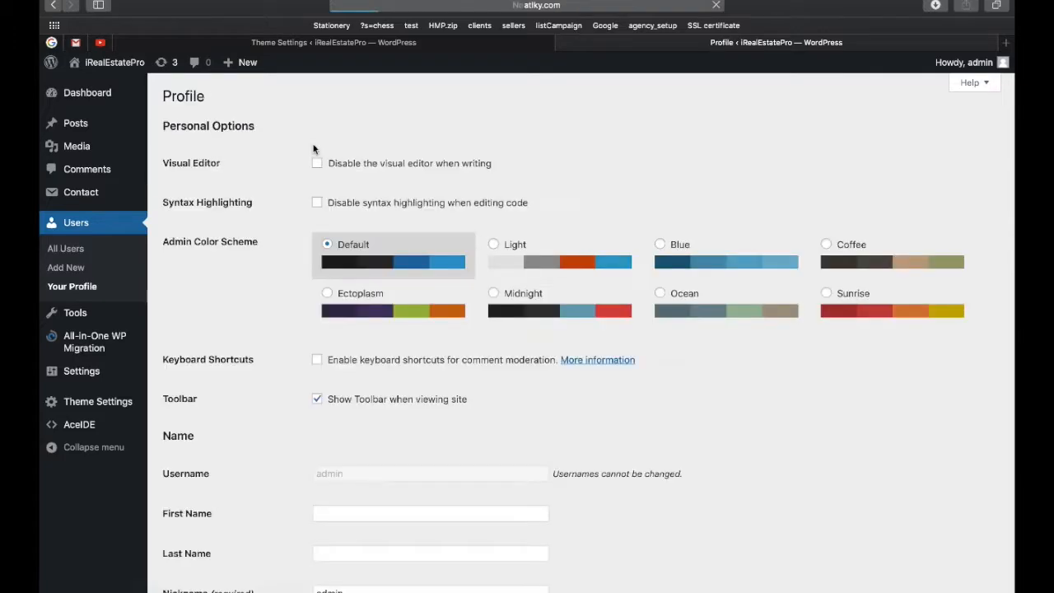
pyautogui.scroll(-3, 377, 256)
pyautogui.scroll(-5, 378, 248)
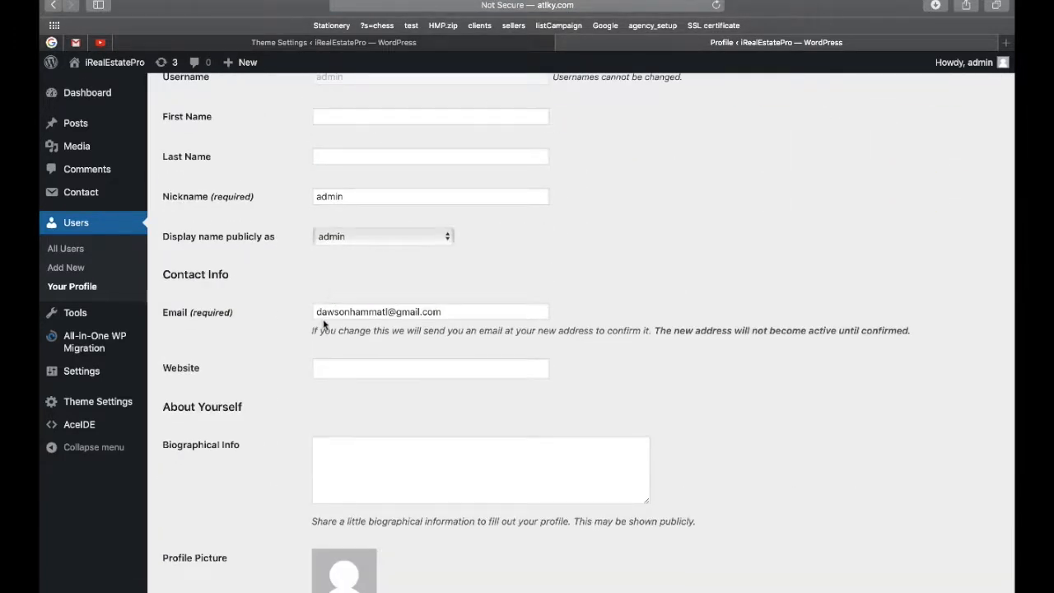
pyautogui.scroll(-5, 330, 321)
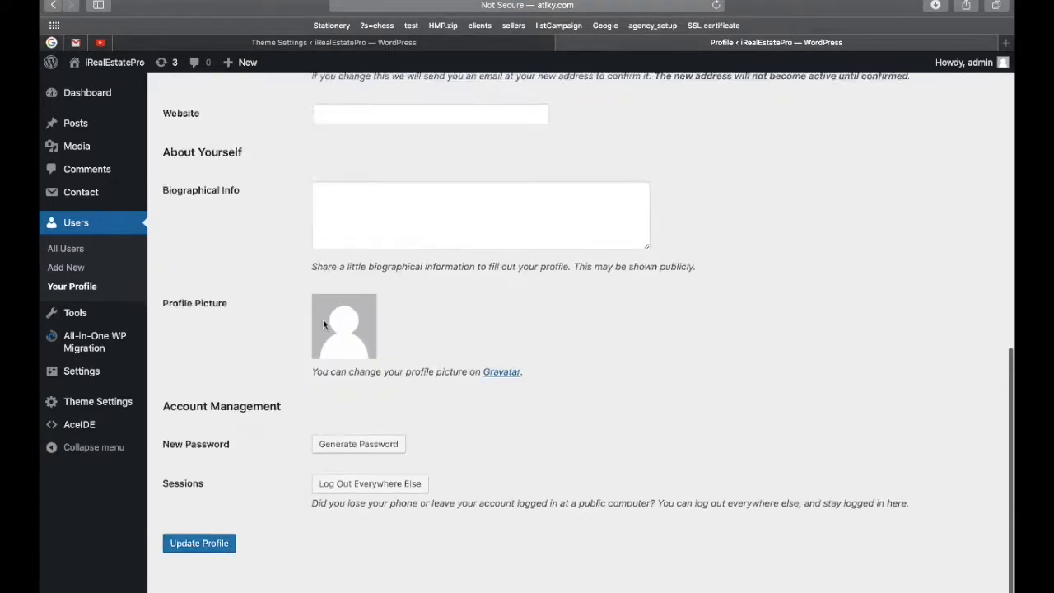
pyautogui.click(357, 436)
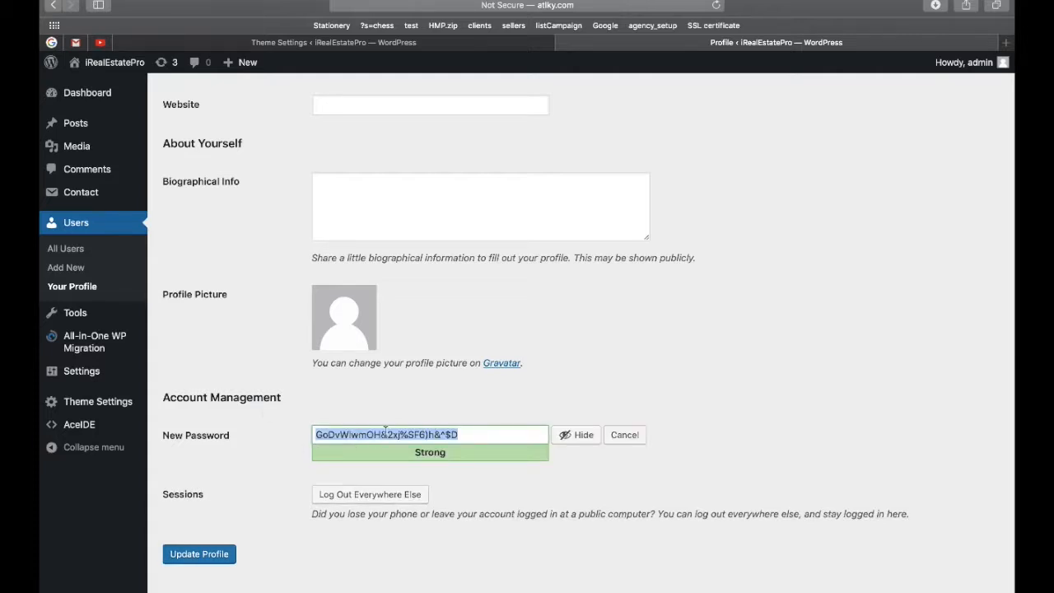
# Return to All Users, leaving the profile without saving the new password.
pyautogui.click(67, 249)
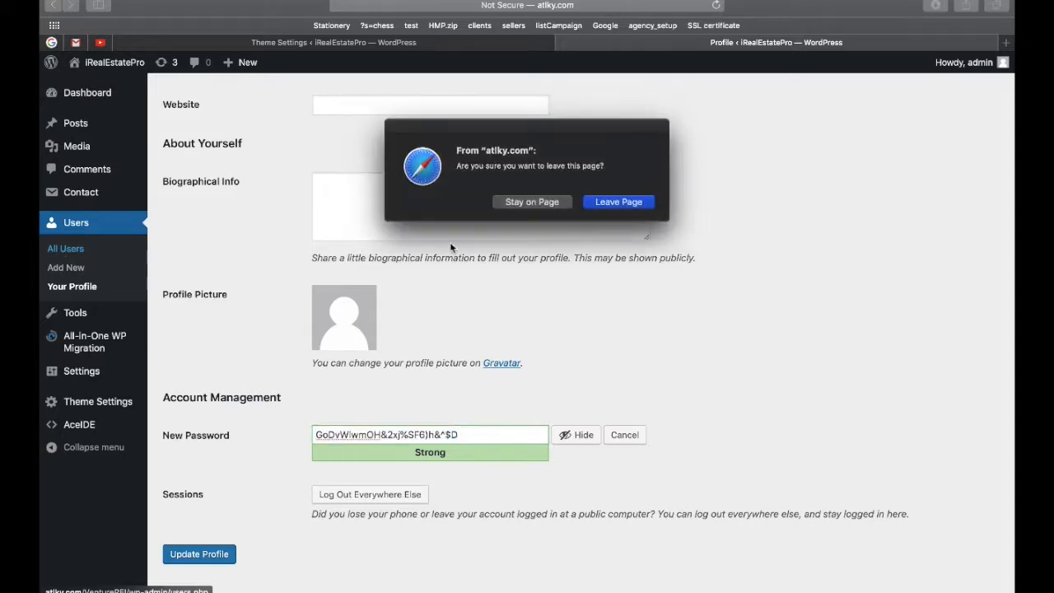
pyautogui.click(594, 204)
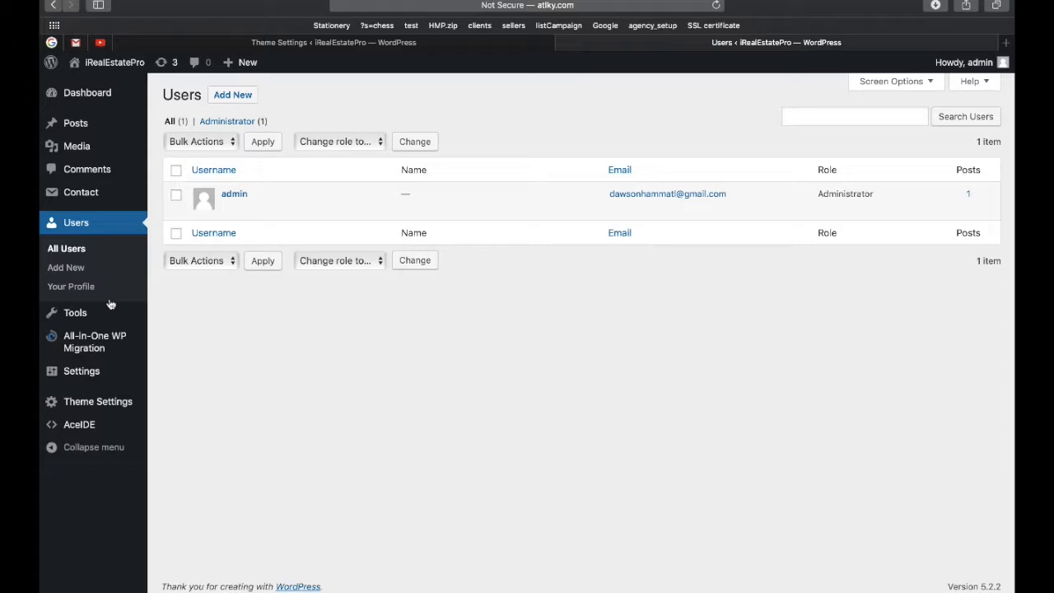
pyautogui.moveTo(80, 376)
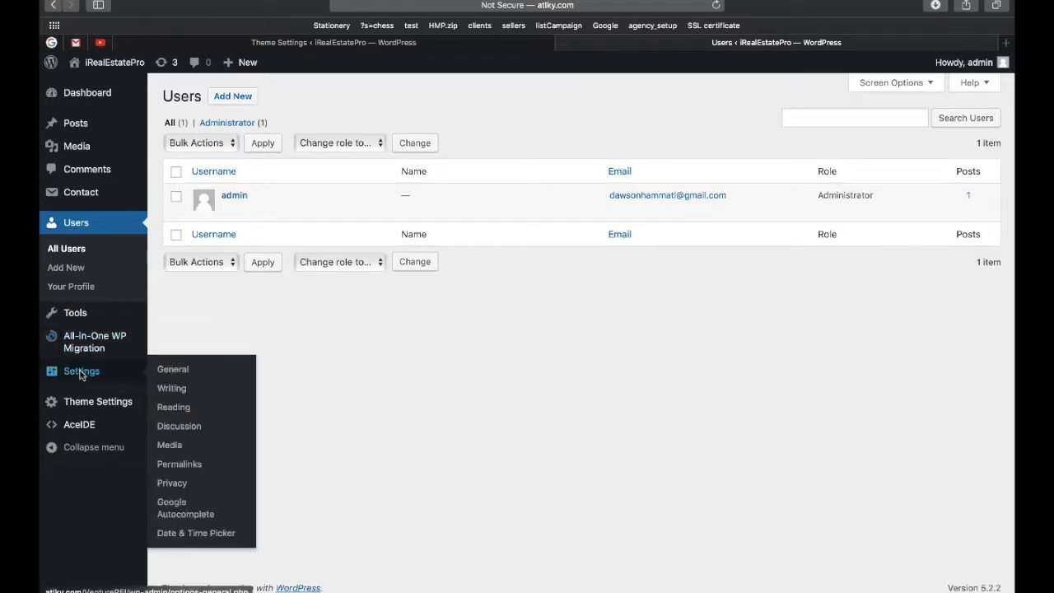
# Open General Settings, check the iRealEstatePro site title and dismiss the follow-up notification.
pyautogui.click(169, 370)
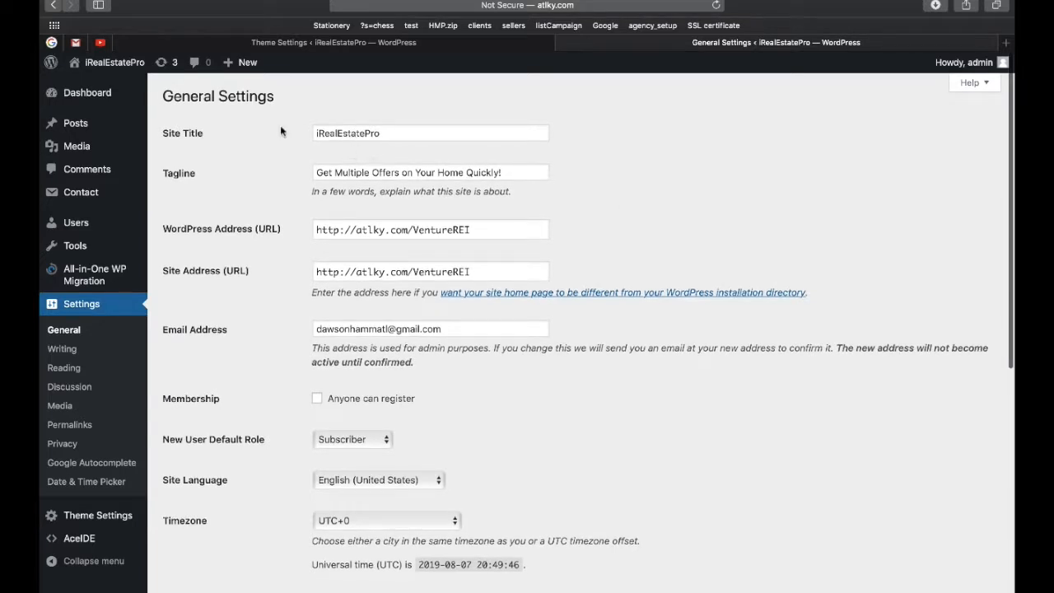
pyautogui.click(386, 133)
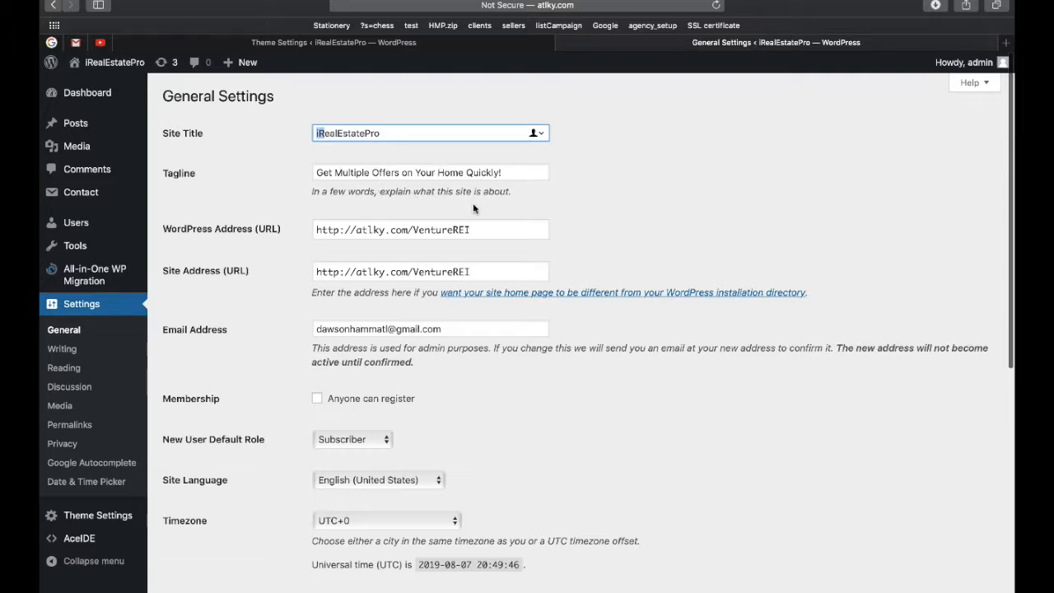
pyautogui.scroll(-1, 474, 209)
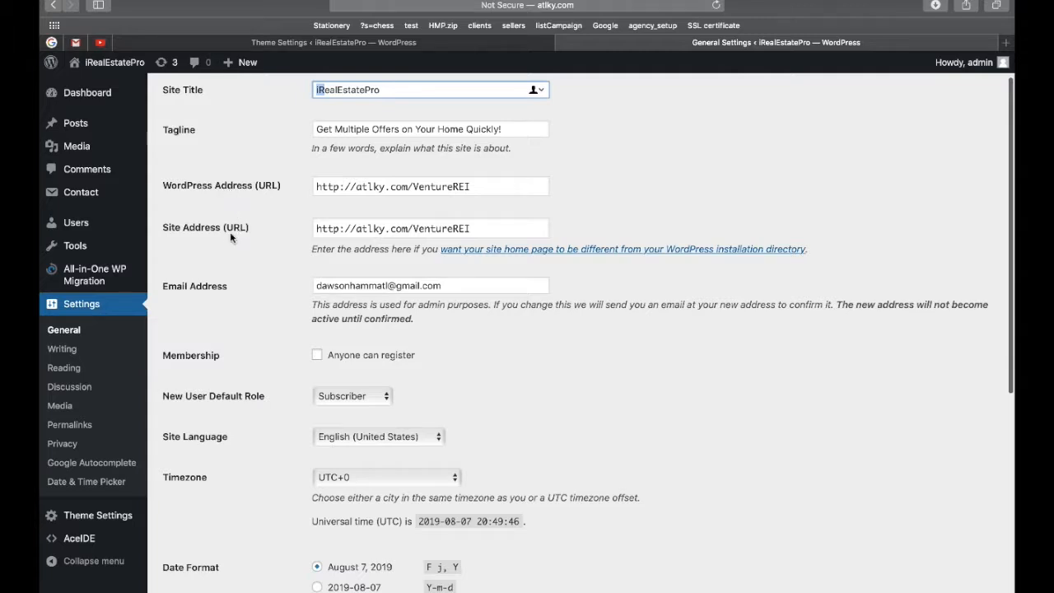
pyautogui.click(978, 31)
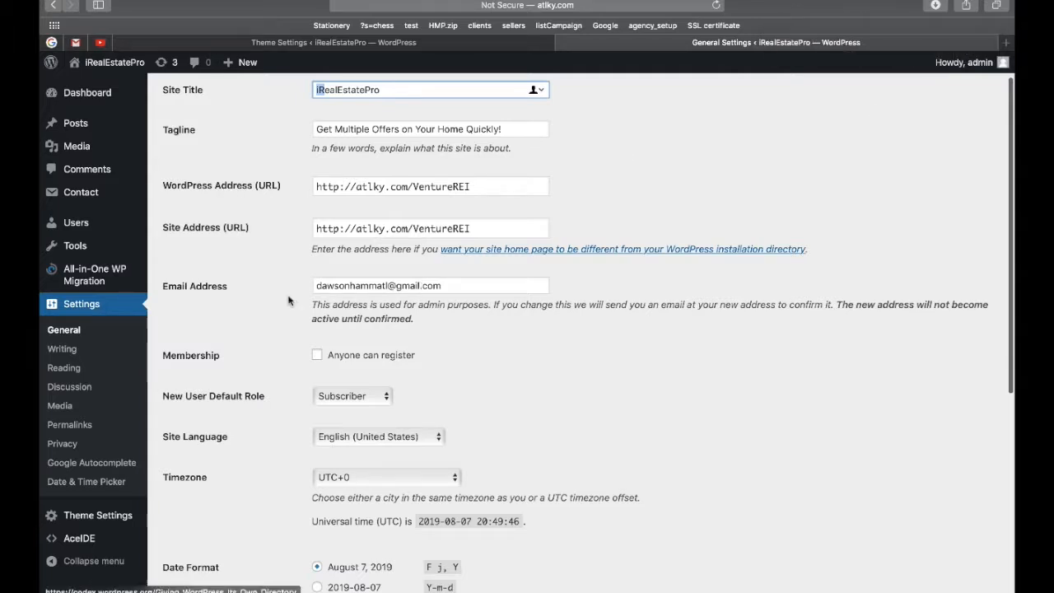
# Save the General Settings unchanged until 'Settings saved.' appears.
pyautogui.scroll(-1, 329, 280)
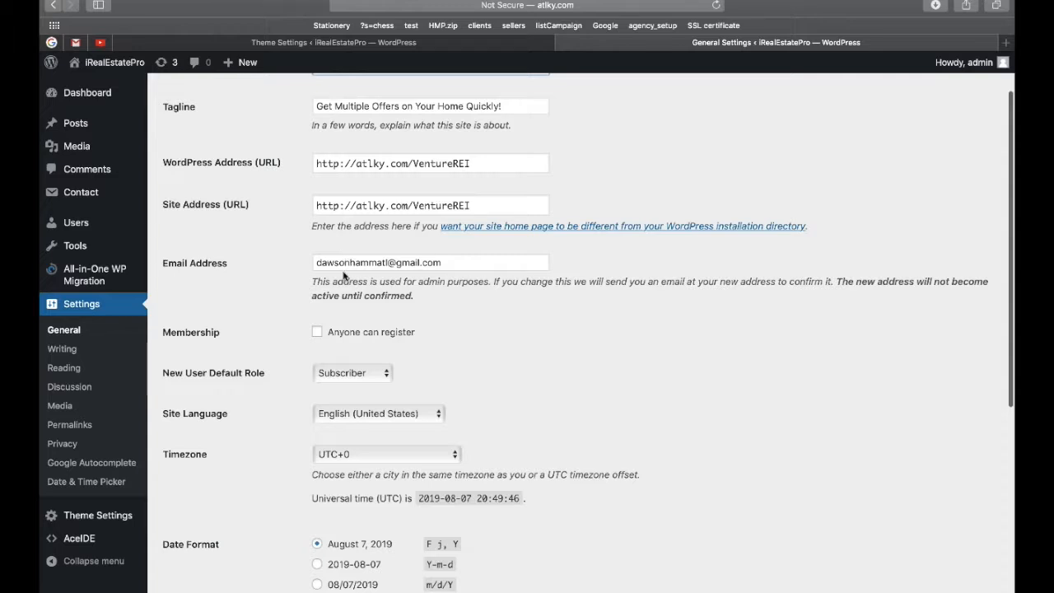
pyautogui.scroll(3, 356, 264)
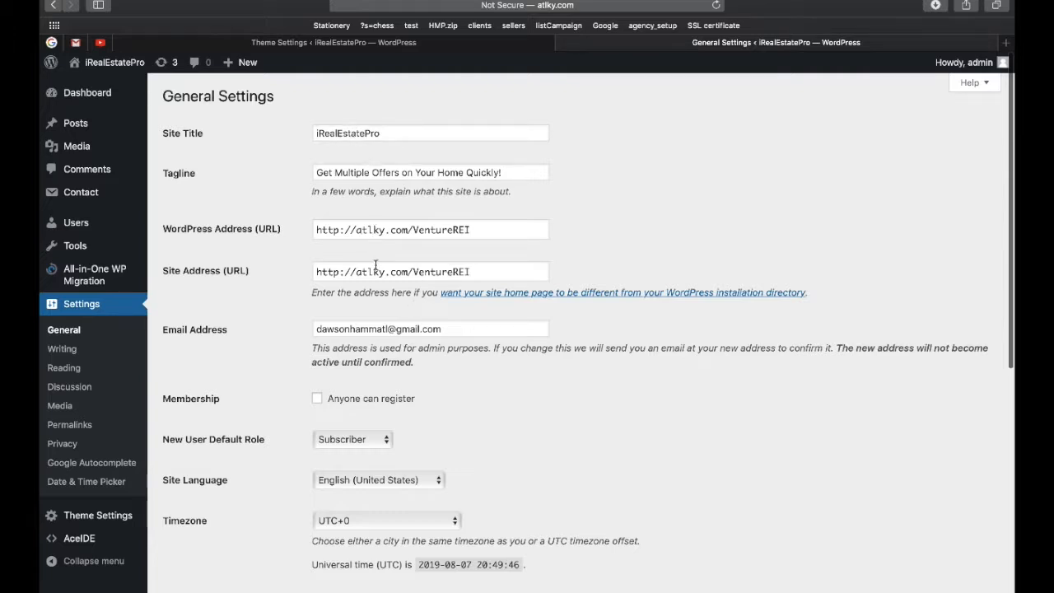
pyautogui.scroll(-3, 376, 264)
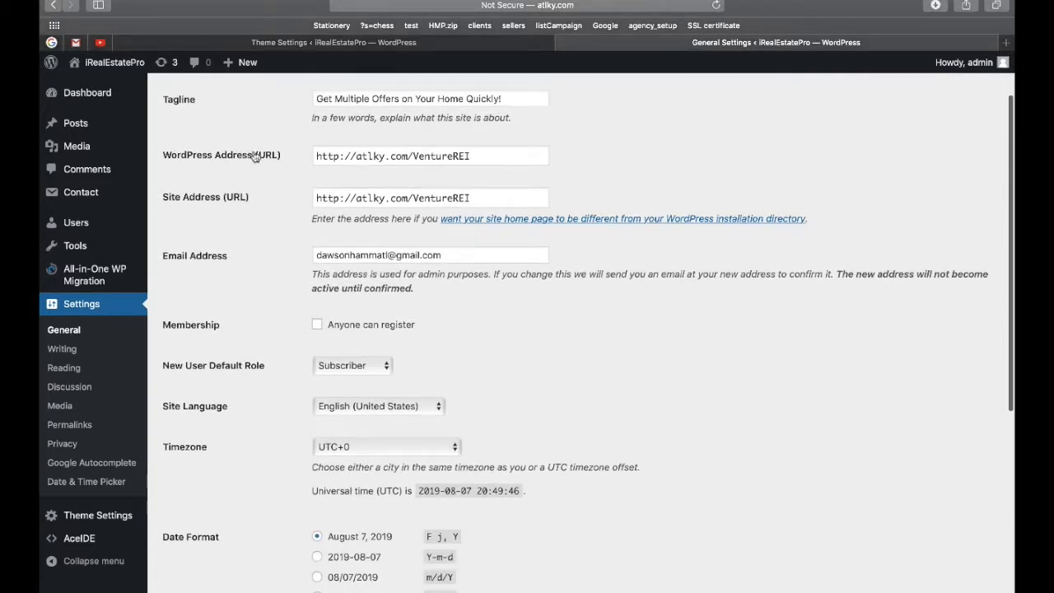
pyautogui.scroll(-2, 338, 214)
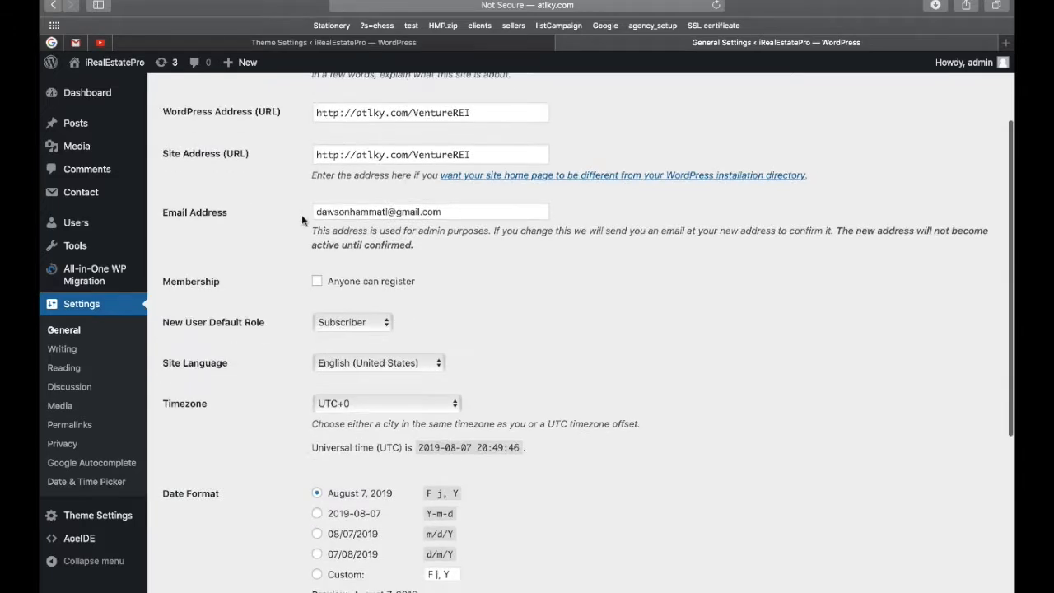
pyautogui.scroll(-10, 365, 288)
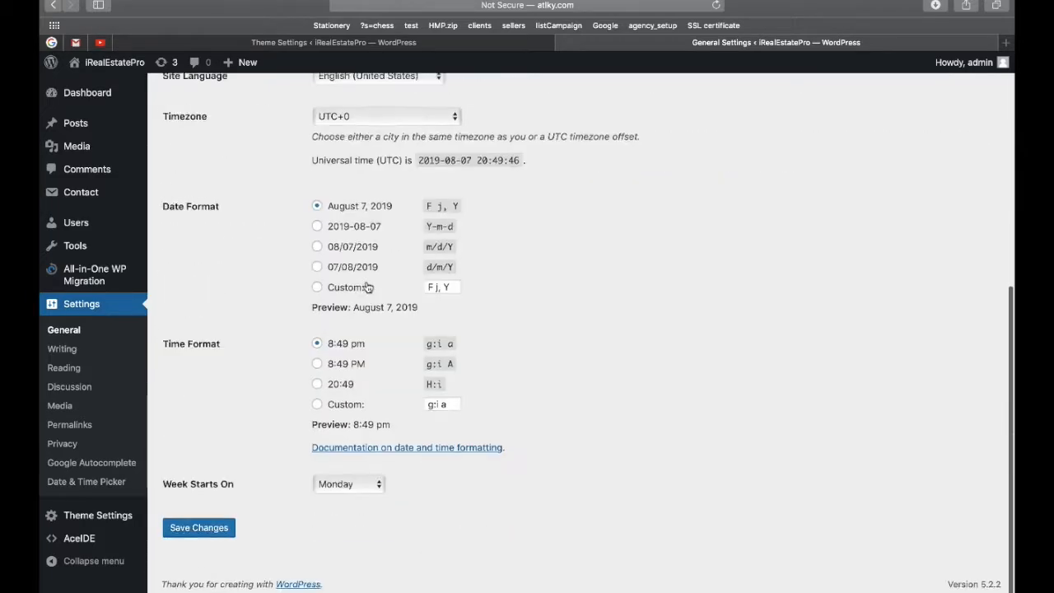
pyautogui.click(218, 532)
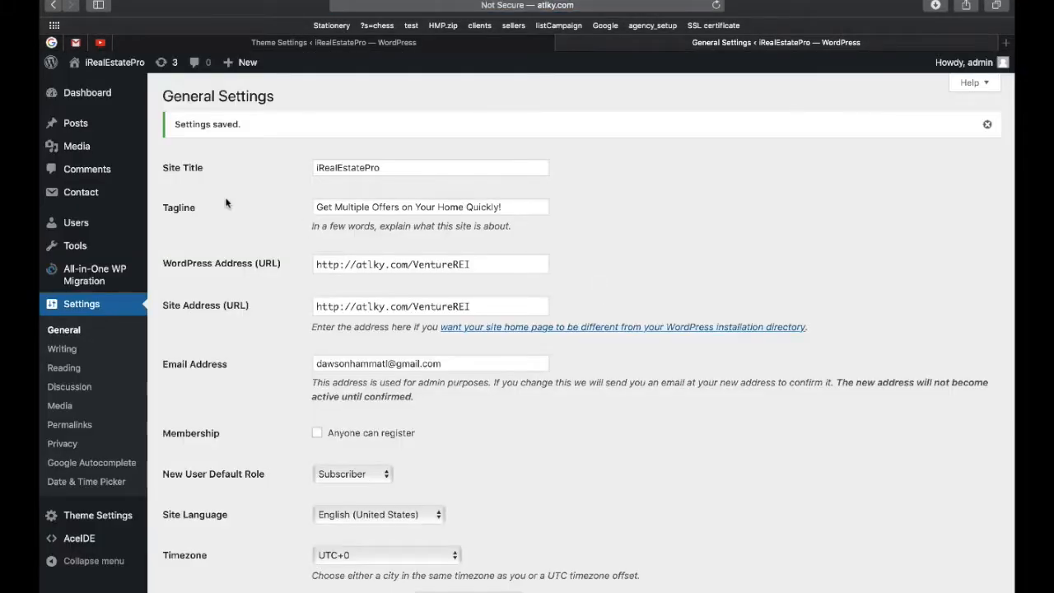
pyautogui.scroll(-1, 207, 235)
pyautogui.scroll(1, 207, 236)
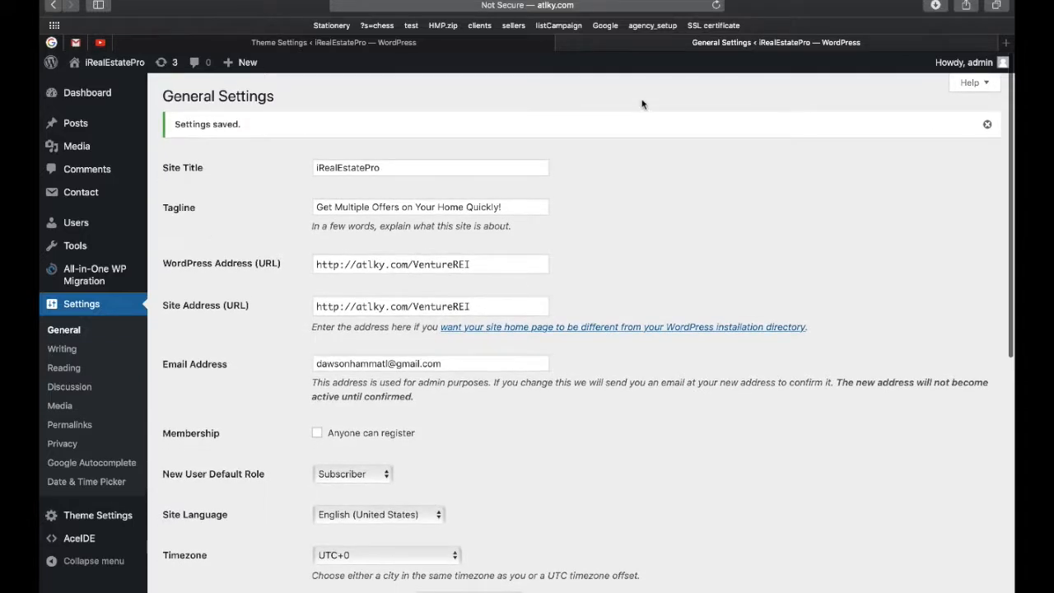
# Visit the live iRealEstatePro home page via the site name in the admin bar.
pyautogui.click(124, 70)
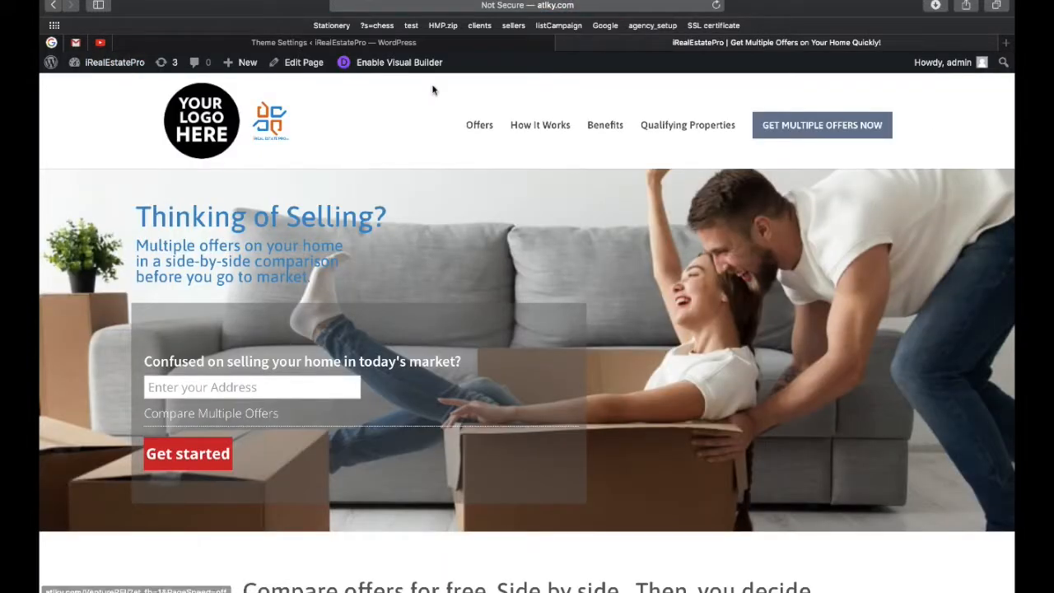
pyautogui.scroll(-1, 553, 166)
pyautogui.scroll(1, 554, 166)
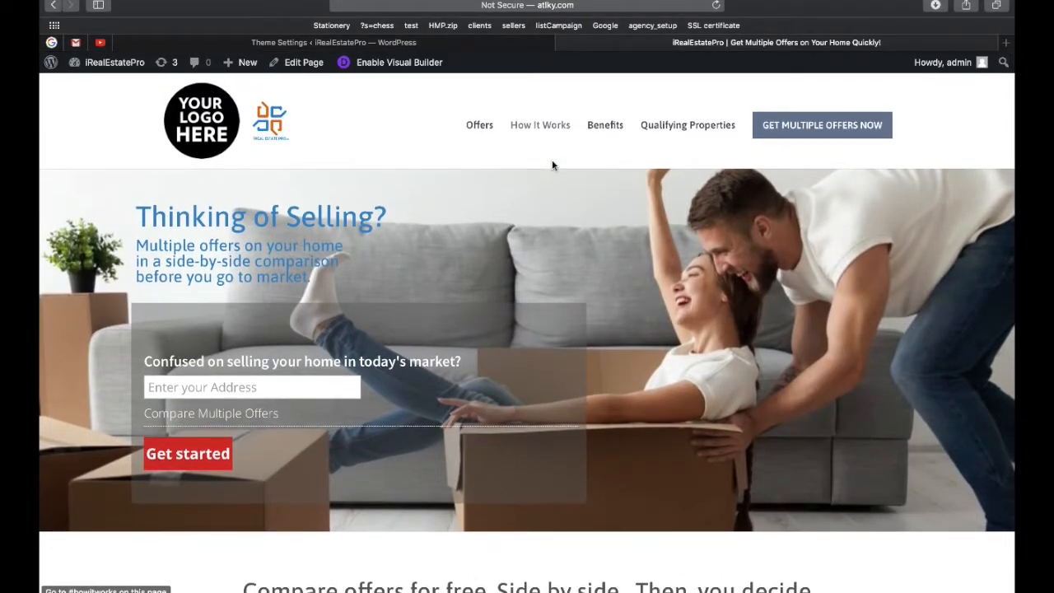